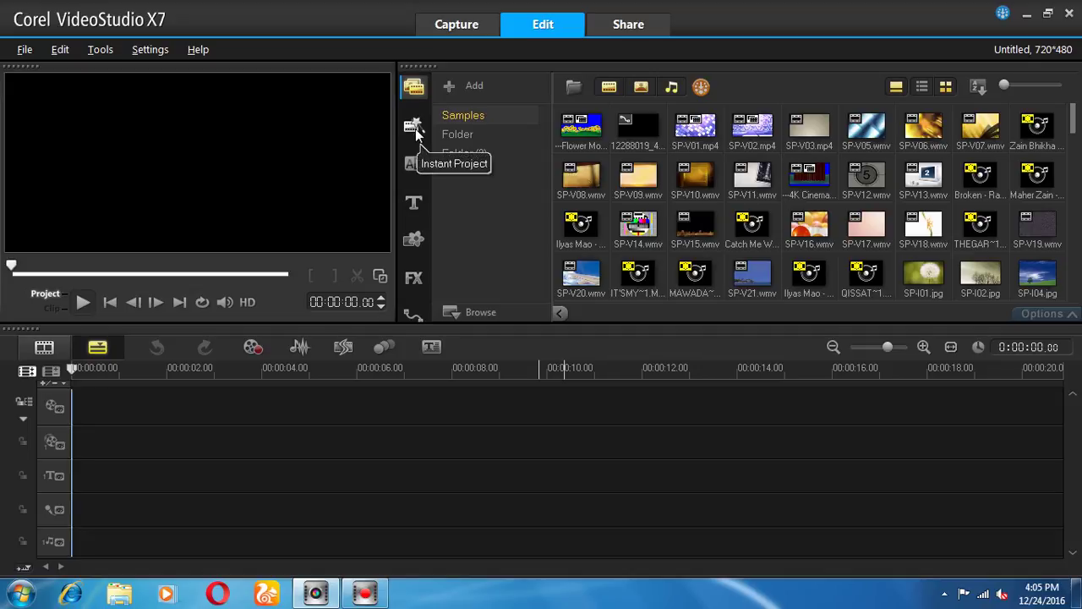
Step: Preview the IP-M12 template from the Middle category of the instant projects
{"action": "left_click", "coordinate": [414, 127]}
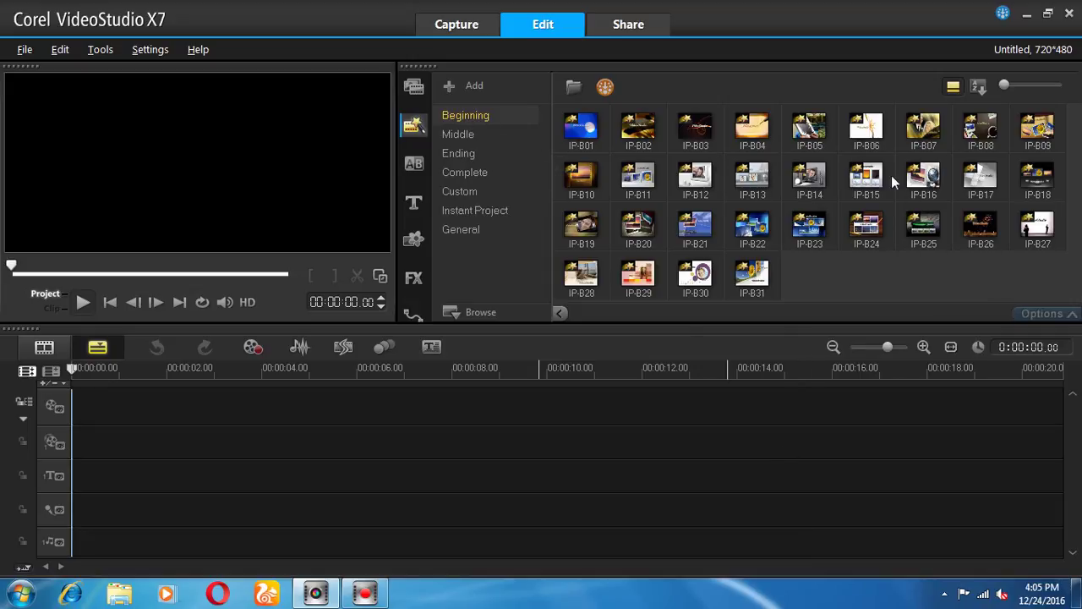
{"action": "left_click", "coordinate": [460, 135]}
{"action": "left_click", "coordinate": [695, 175]}
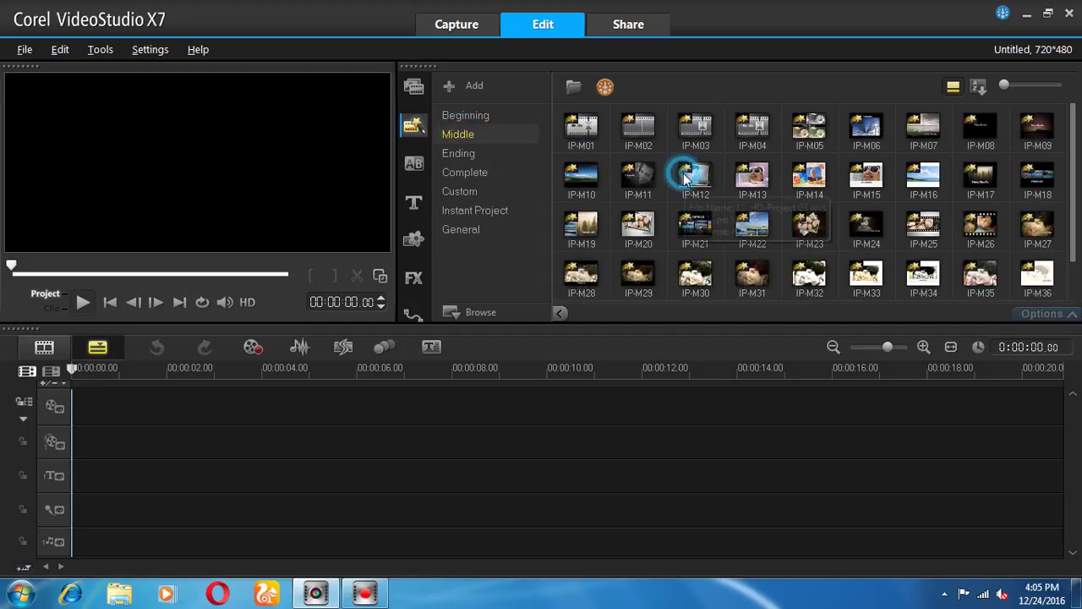
{"action": "left_click", "coordinate": [84, 303]}
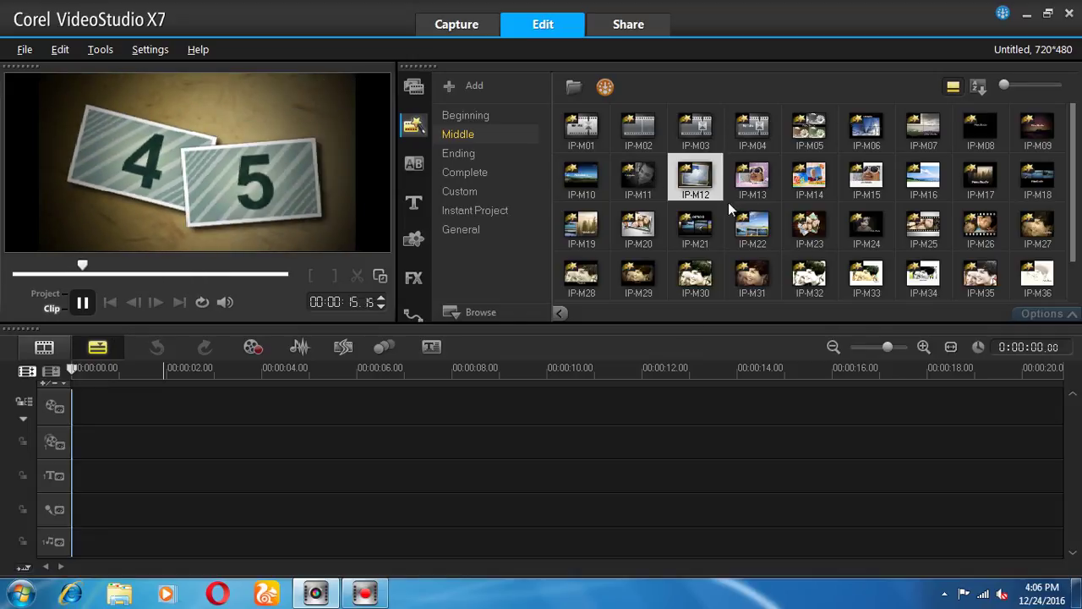
Step: Add the IP-M12 template to the start of the timeline and scrub through its first photo placeholders
{"action": "left_click_drag", "start_coordinate": [698, 186], "coordinate": [285, 411]}
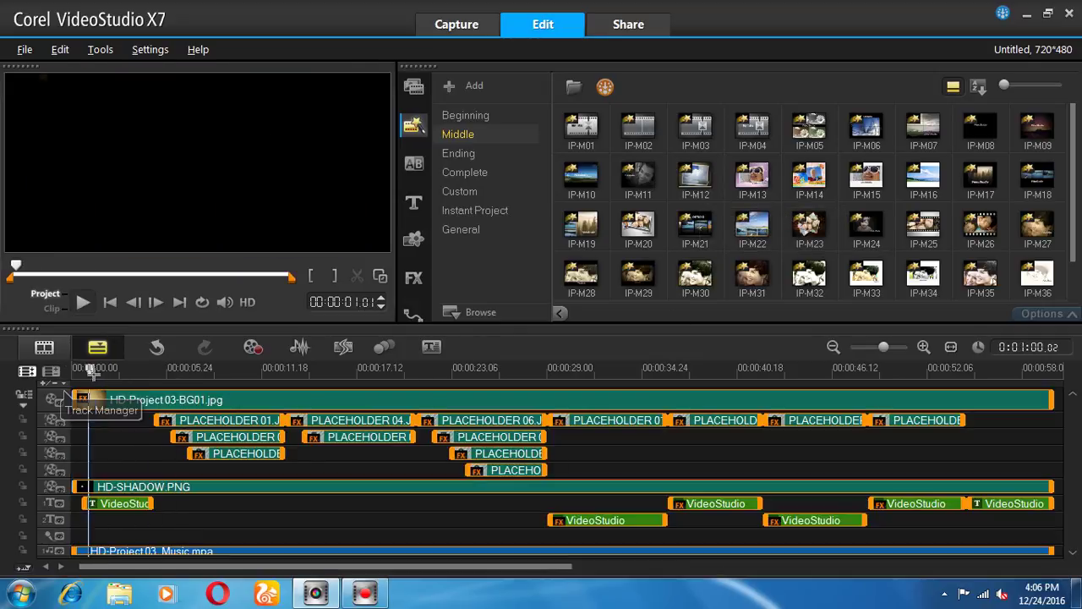
{"action": "left_click", "coordinate": [125, 370]}
{"action": "left_click_drag", "start_coordinate": [129, 372], "coordinate": [231, 372]}
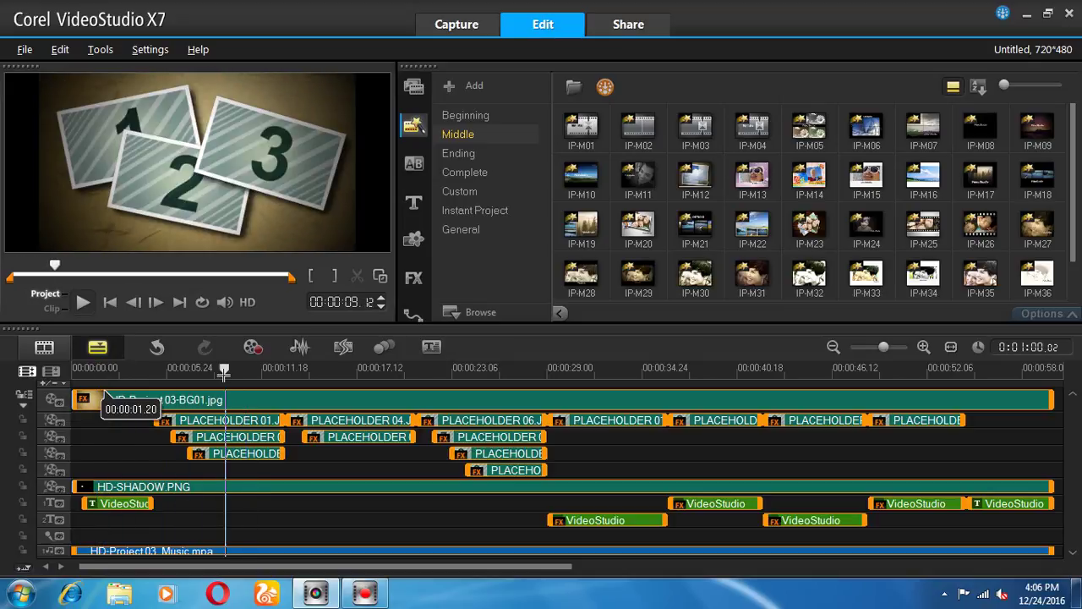
{"action": "left_click", "coordinate": [127, 454]}
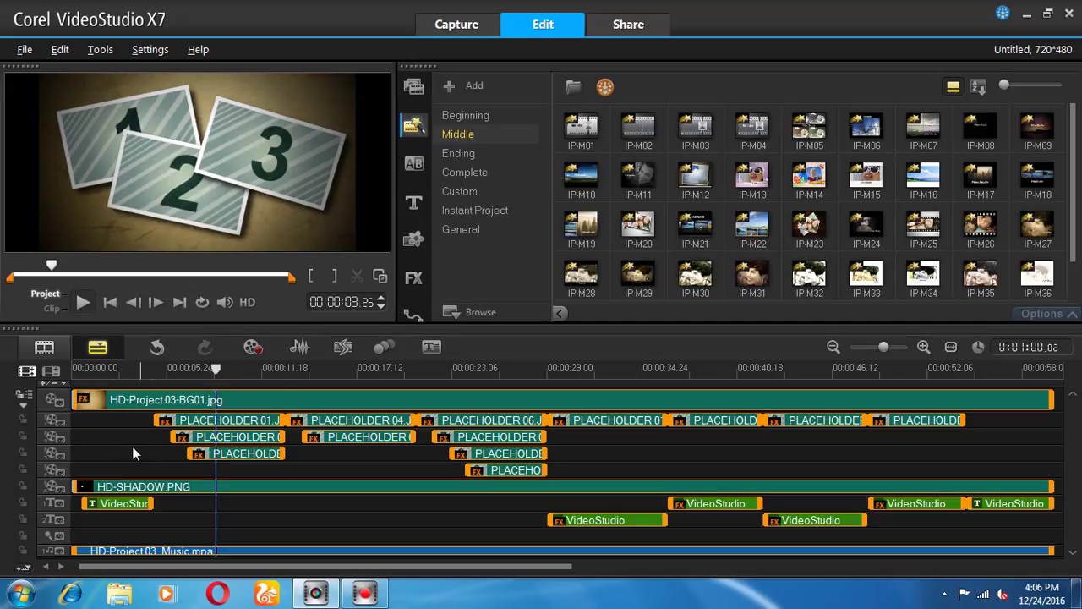
{"action": "left_click", "coordinate": [120, 428]}
Step: Replace the PLACEHOLDER 01 clip on the first overlay track with photo 02a from the Wallpaper > Bangladesh folder on drive E
{"action": "left_click", "coordinate": [206, 425]}
{"action": "right_click", "coordinate": [206, 423]}
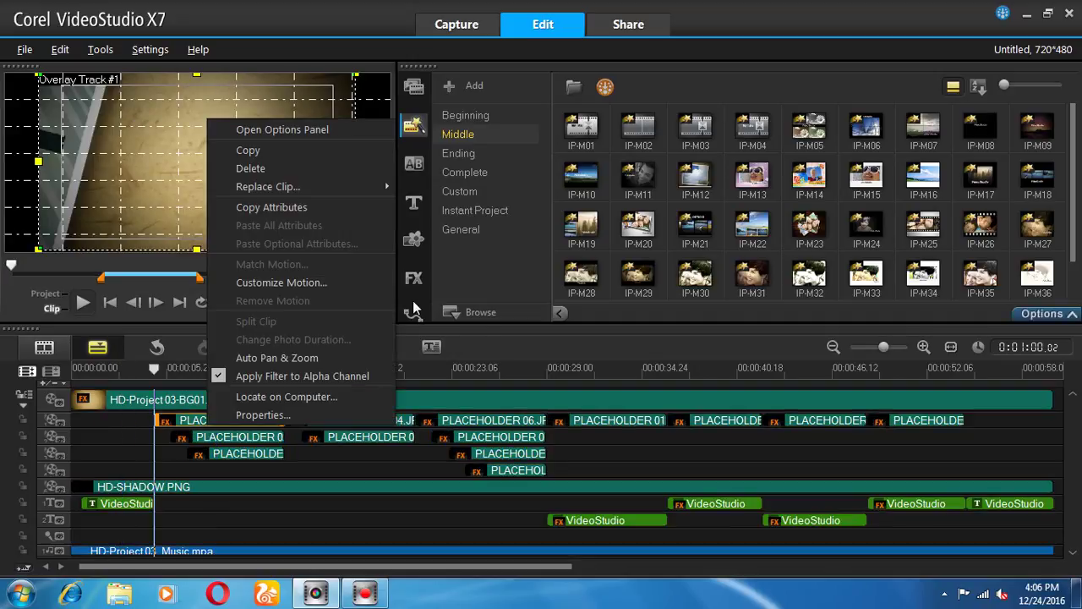
{"action": "mouse_move", "coordinate": [339, 187]}
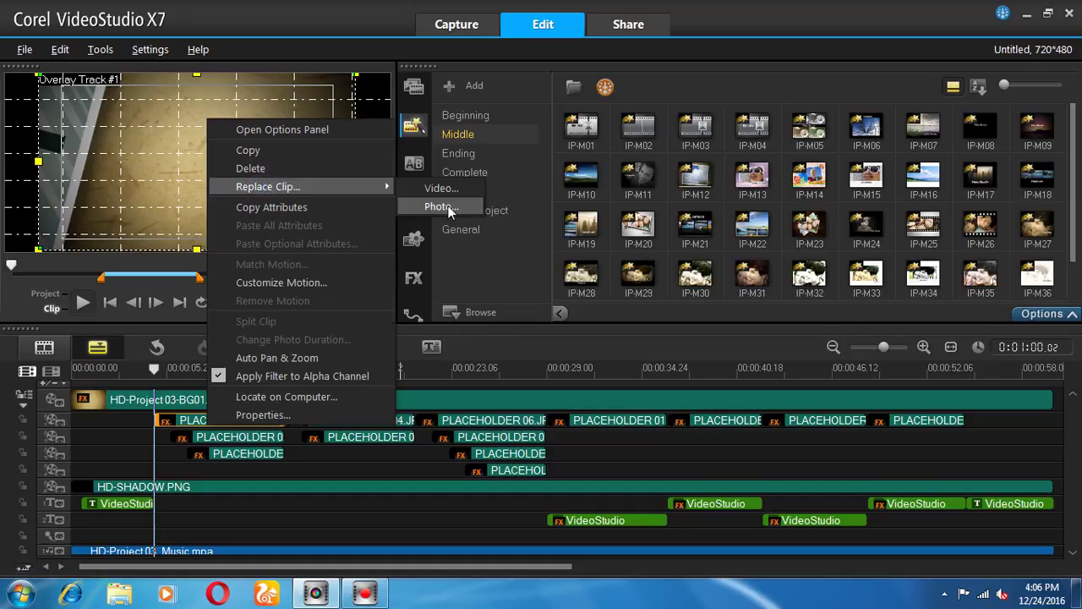
{"action": "left_click", "coordinate": [427, 205]}
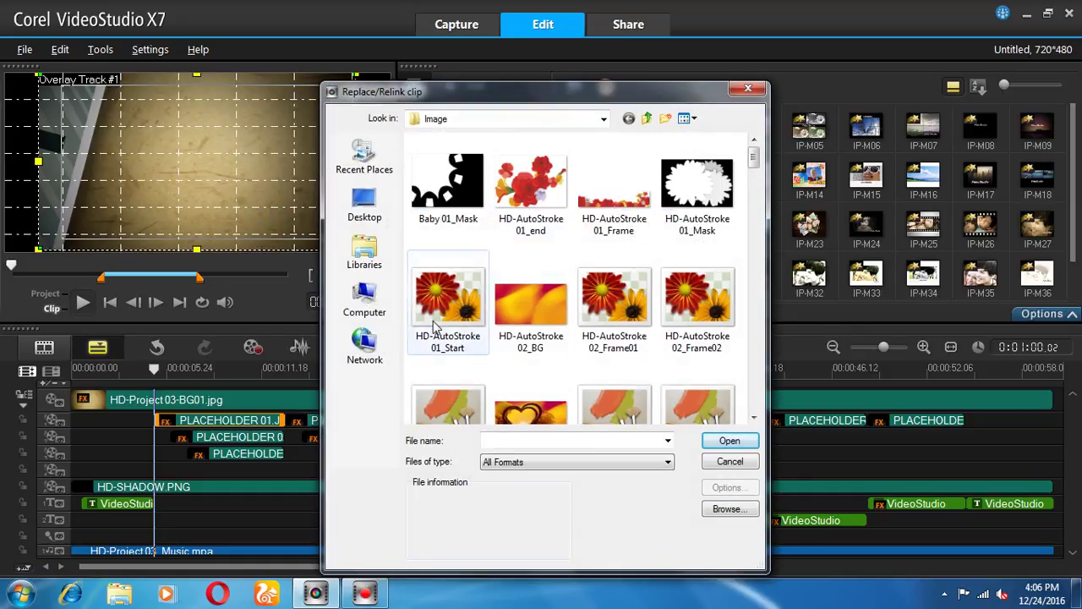
{"action": "left_click", "coordinate": [368, 309]}
{"action": "double_click", "coordinate": [491, 249]}
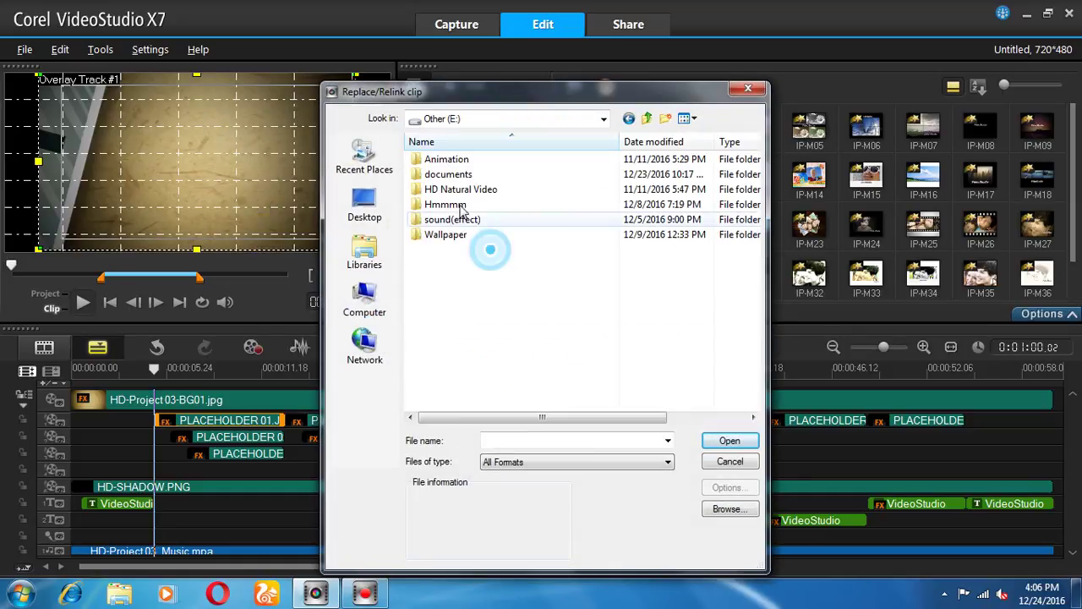
{"action": "double_click", "coordinate": [456, 241]}
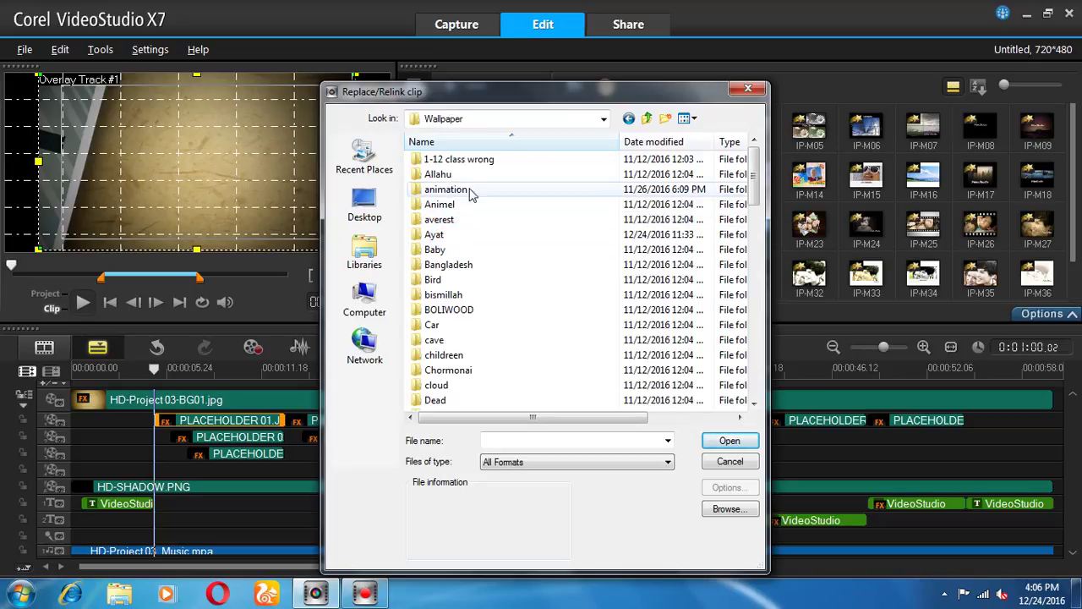
{"action": "double_click", "coordinate": [455, 266]}
{"action": "left_click", "coordinate": [447, 182]}
{"action": "left_click", "coordinate": [730, 441]}
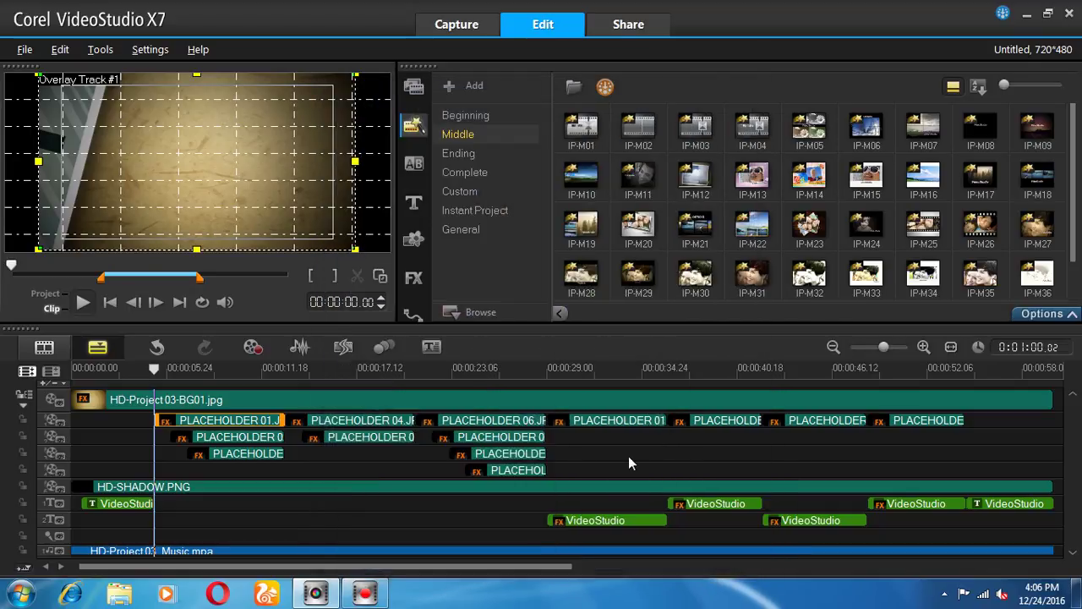
Step: Replace the first placeholder on the second overlay track with photo 03E from the Bangladesh wallpaper folder
{"action": "left_click", "coordinate": [240, 436]}
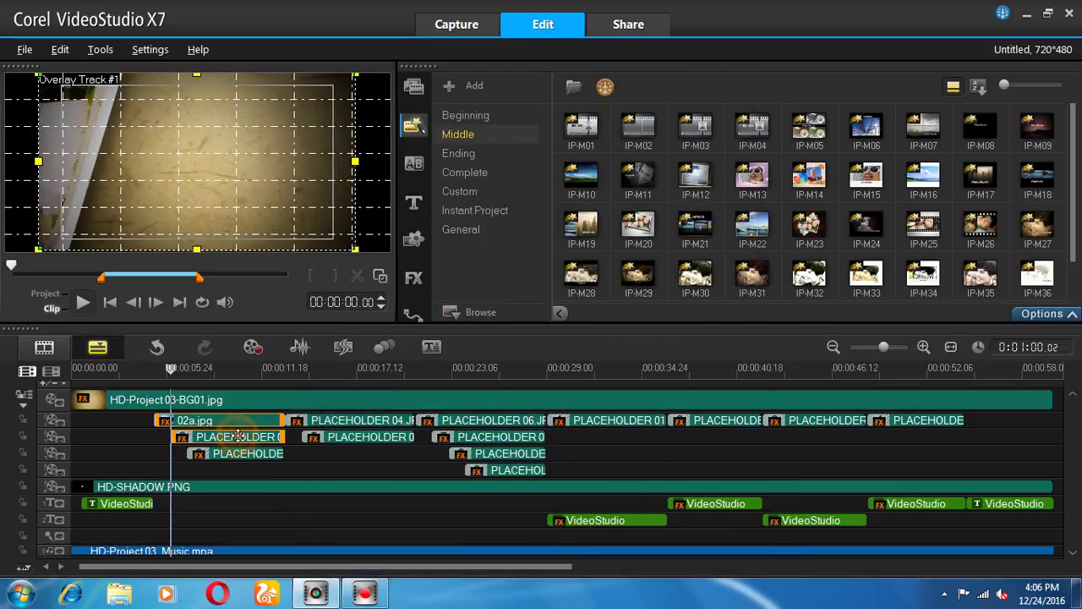
{"action": "right_click", "coordinate": [240, 436]}
{"action": "mouse_move", "coordinate": [329, 196]}
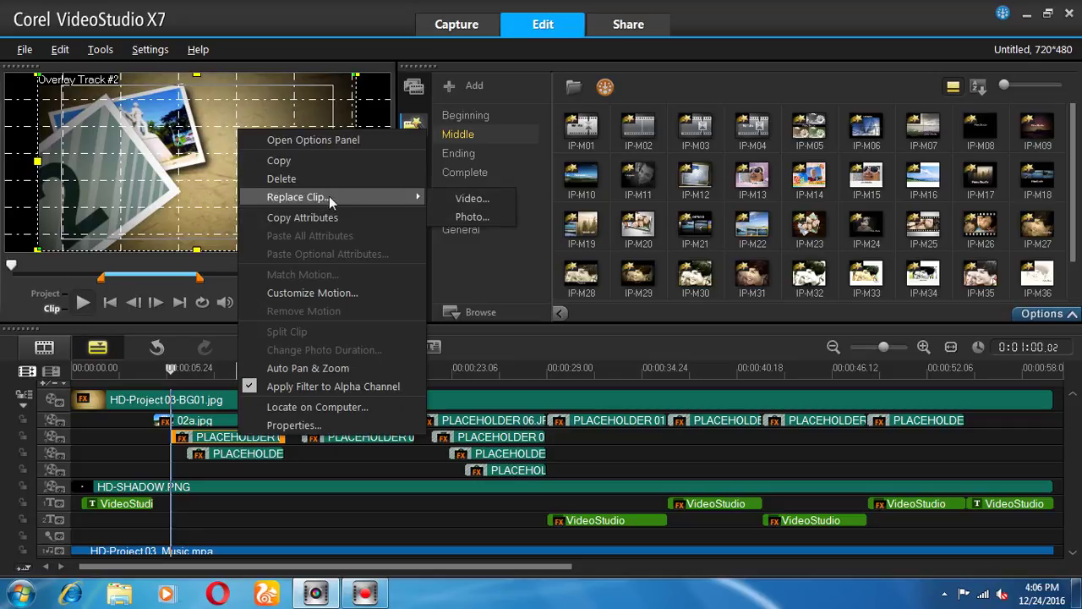
{"action": "left_click", "coordinate": [467, 218]}
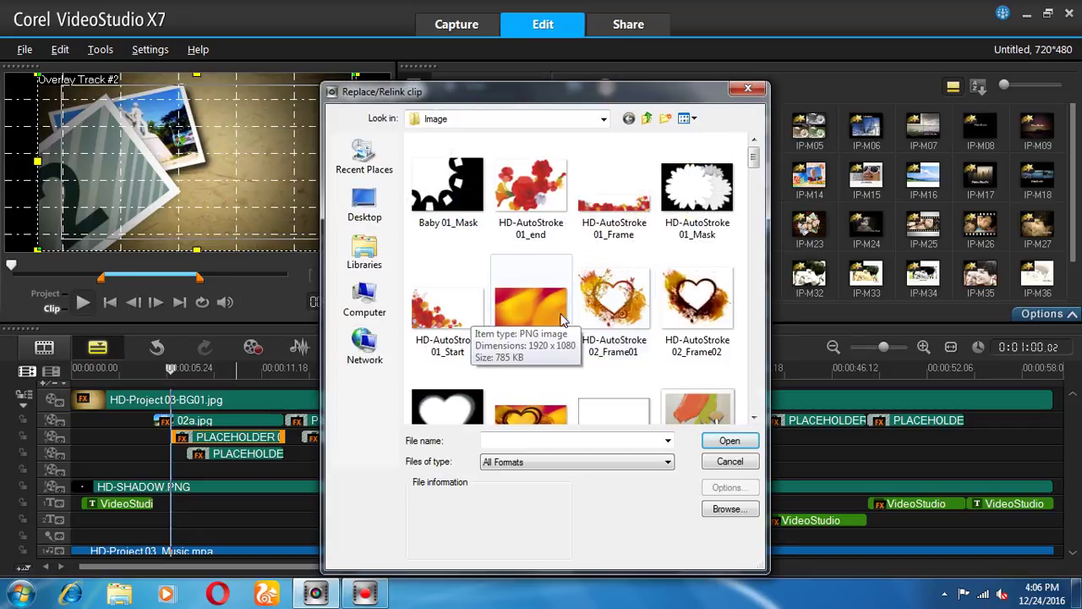
{"action": "left_click", "coordinate": [364, 300]}
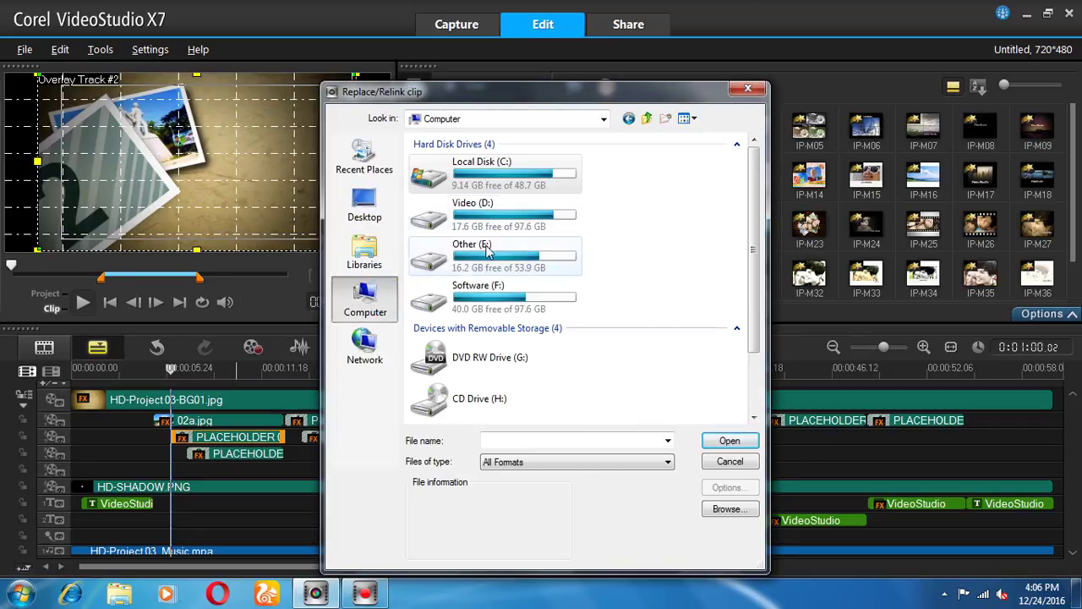
{"action": "double_click", "coordinate": [470, 247]}
{"action": "left_click", "coordinate": [446, 237]}
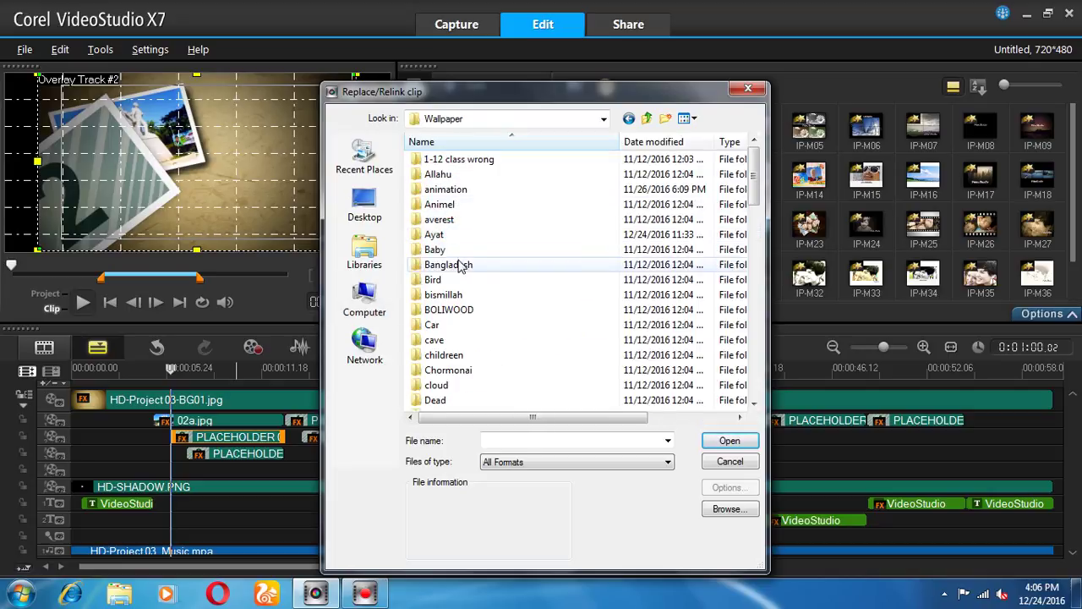
{"action": "double_click", "coordinate": [471, 267]}
{"action": "left_click", "coordinate": [709, 238]}
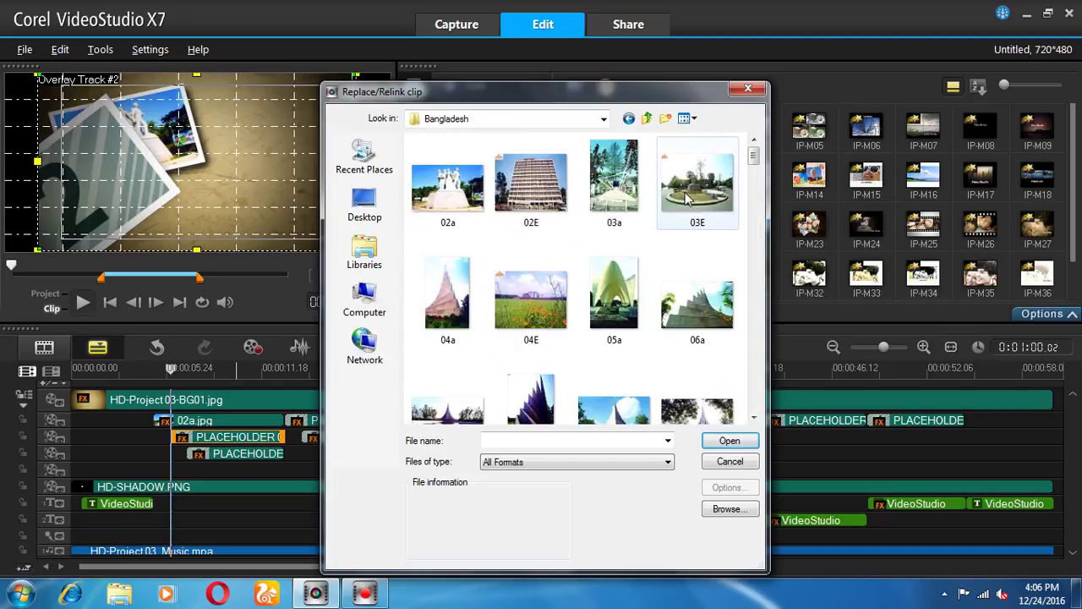
{"action": "left_click", "coordinate": [729, 441]}
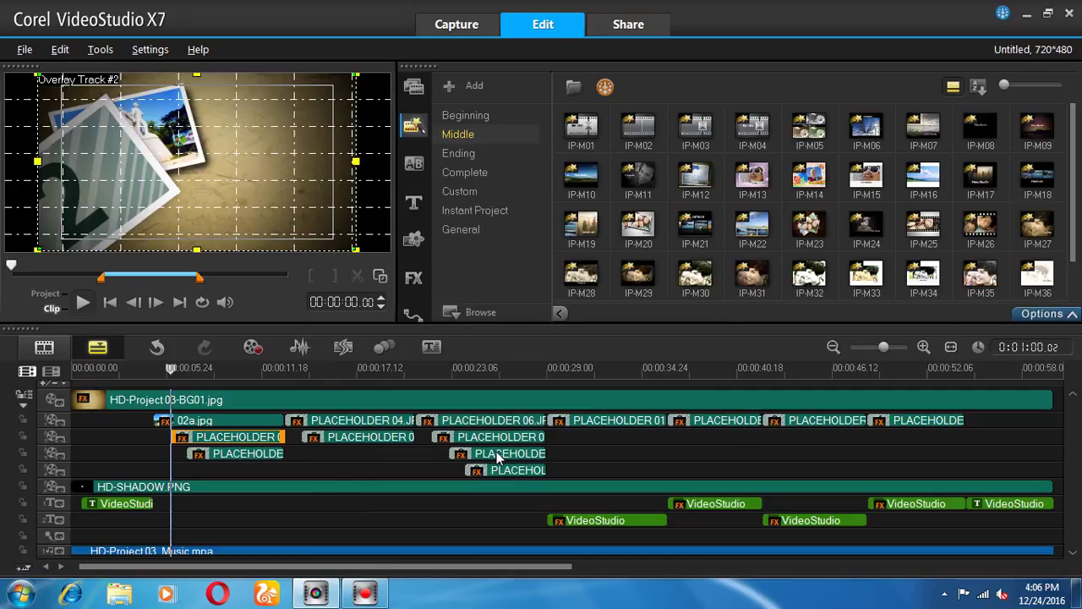
Step: Replace the first placeholder on the third overlay track with photo 04E from the Bangladesh wallpaper folder
{"action": "right_click", "coordinate": [246, 453]}
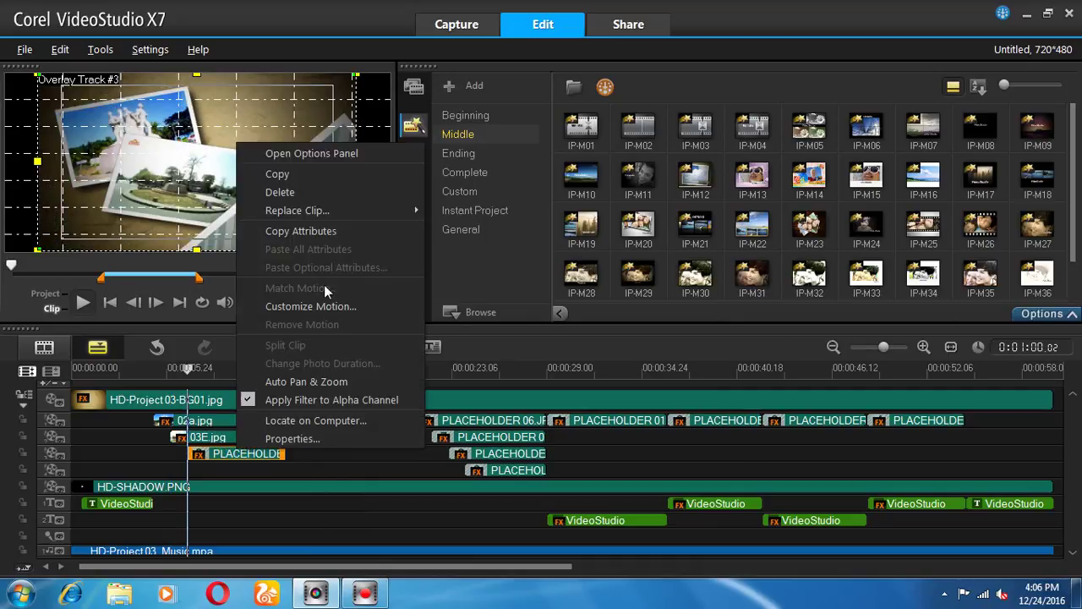
{"action": "left_click", "coordinate": [314, 210]}
{"action": "left_click", "coordinate": [466, 230]}
{"action": "left_click", "coordinate": [365, 300]}
{"action": "double_click", "coordinate": [478, 252]}
{"action": "double_click", "coordinate": [446, 236]}
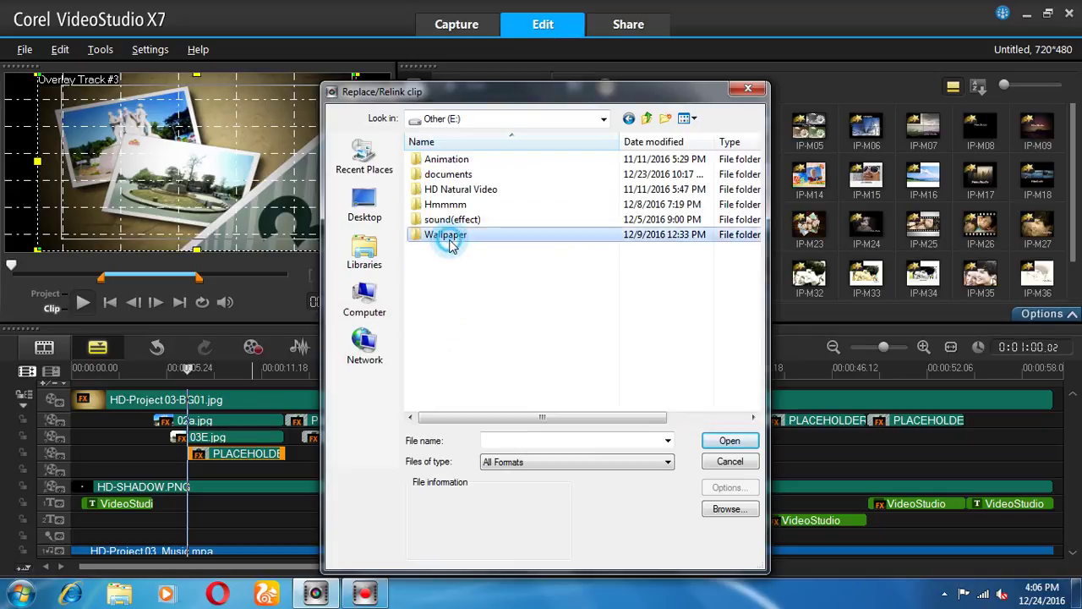
{"action": "double_click", "coordinate": [448, 264]}
{"action": "left_click", "coordinate": [546, 313]}
{"action": "left_click", "coordinate": [714, 441]}
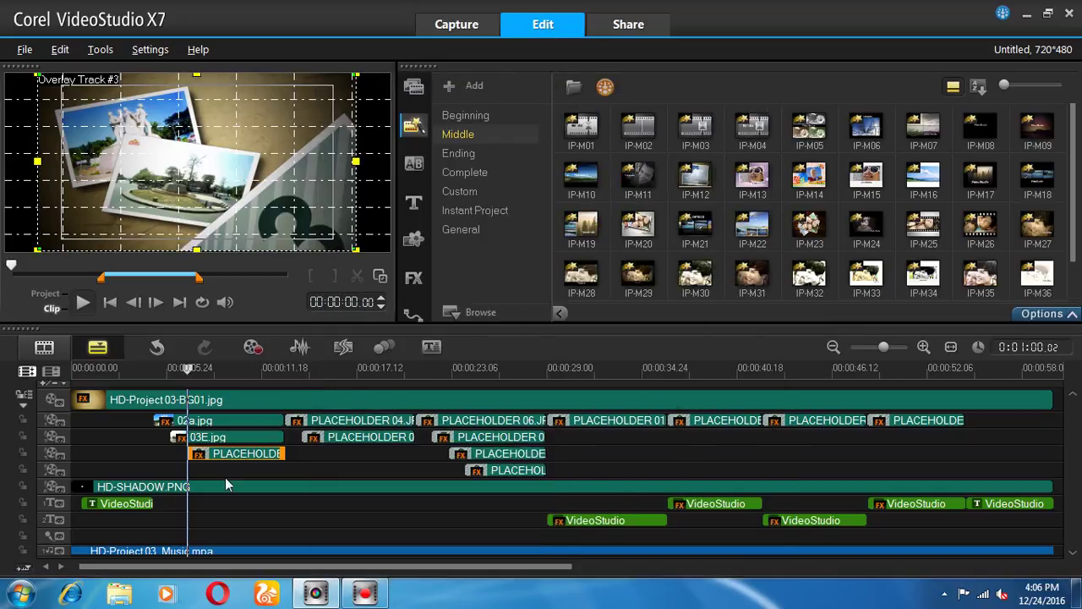
Step: Change the opening VideoStudio title to BANGLADESH and enlarge it to about size 73
{"action": "left_click", "coordinate": [120, 505]}
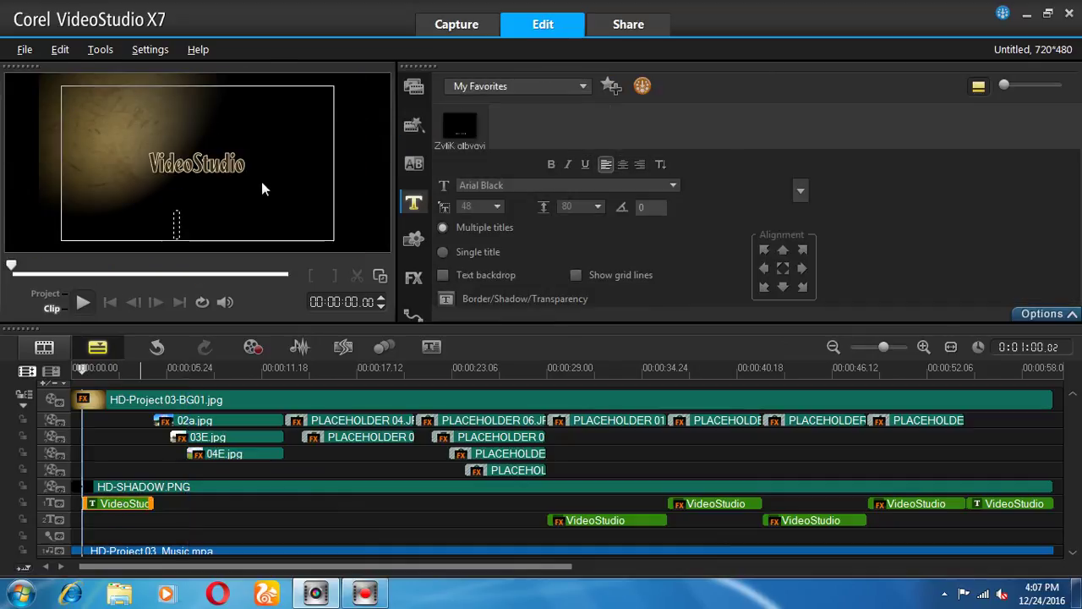
{"action": "left_click_drag", "start_coordinate": [246, 165], "coordinate": [38, 166]}
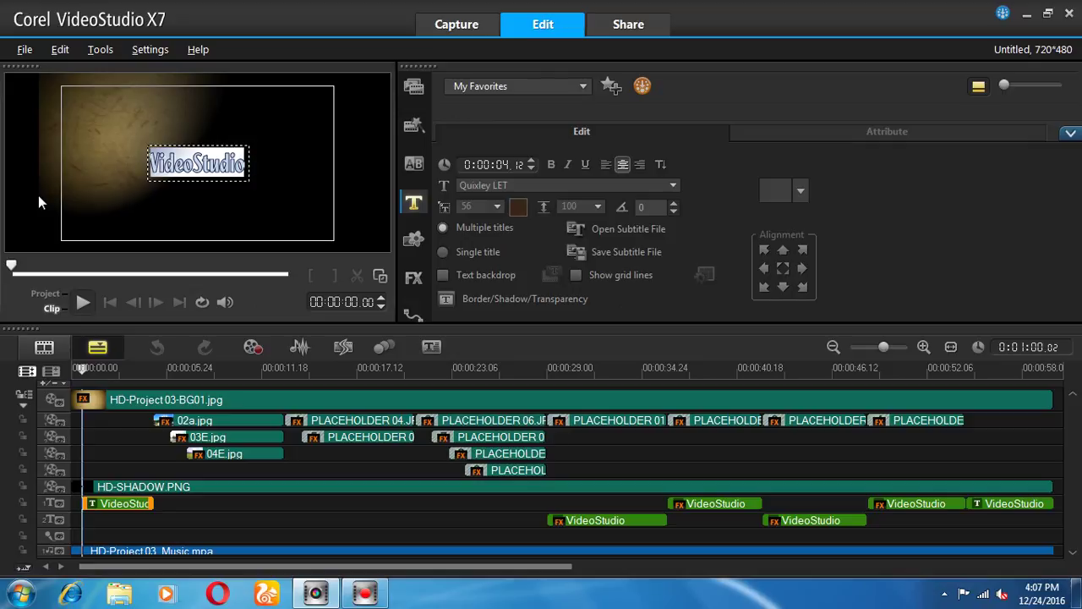
{"action": "type", "text": "BANG"}
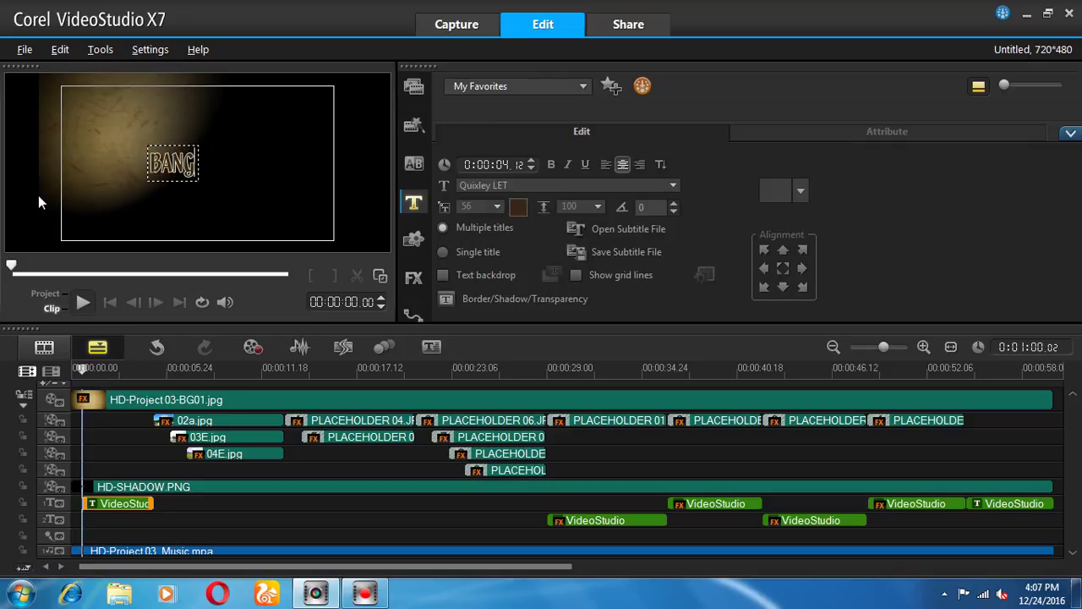
{"action": "type", "text": "LADESH"}
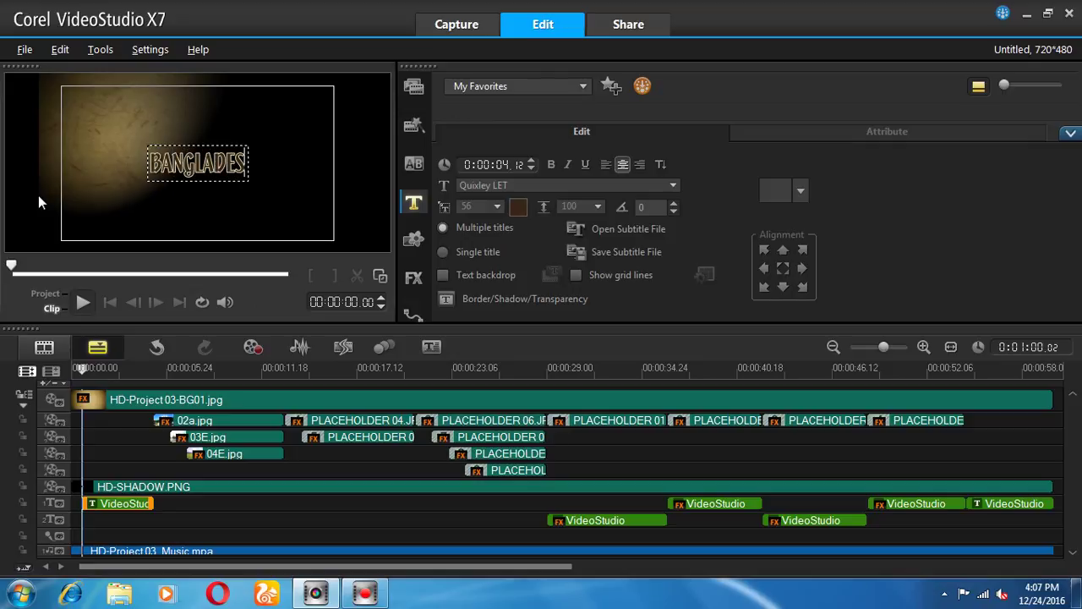
{"action": "left_click", "coordinate": [237, 93]}
{"action": "left_click_drag", "start_coordinate": [269, 167], "coordinate": [295, 164]}
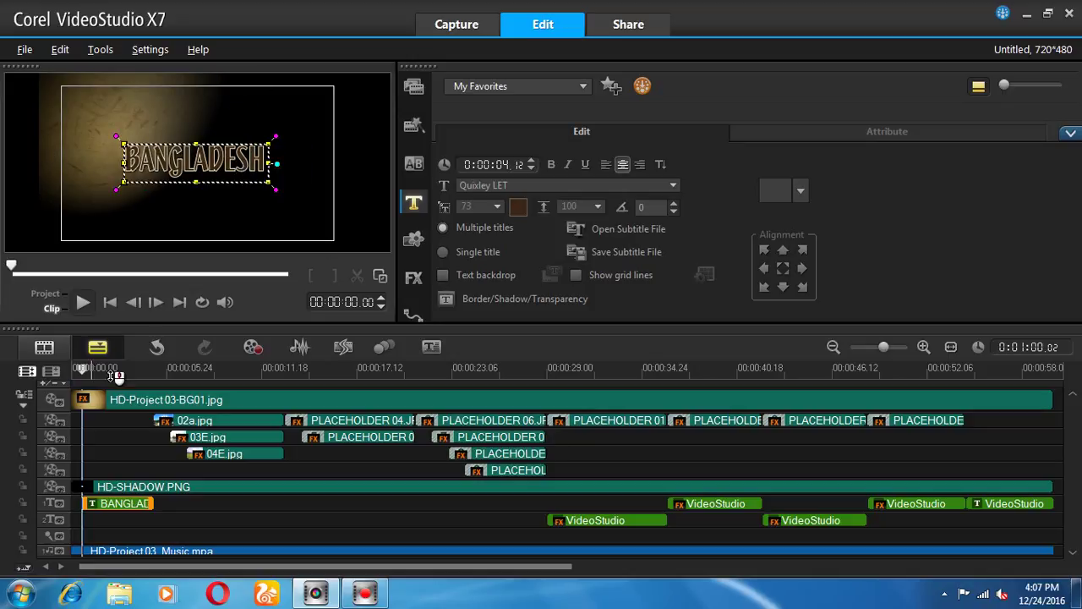
Step: Play the edited project from the beginning, checking the title and three photos, and scrub on to placeholders 4 and 5
{"action": "left_click", "coordinate": [89, 368]}
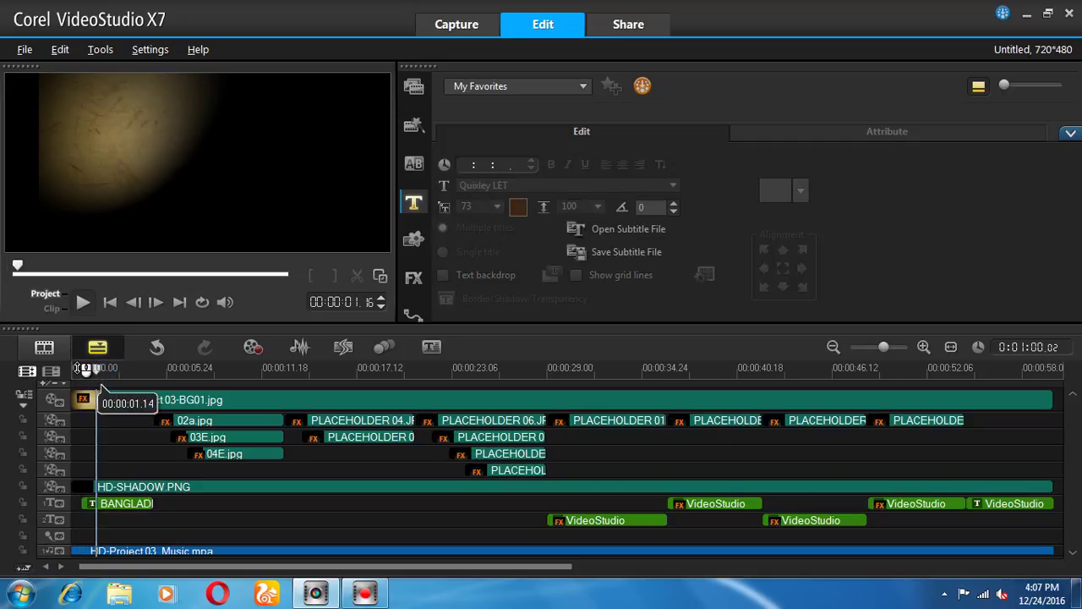
{"action": "left_click", "coordinate": [47, 295]}
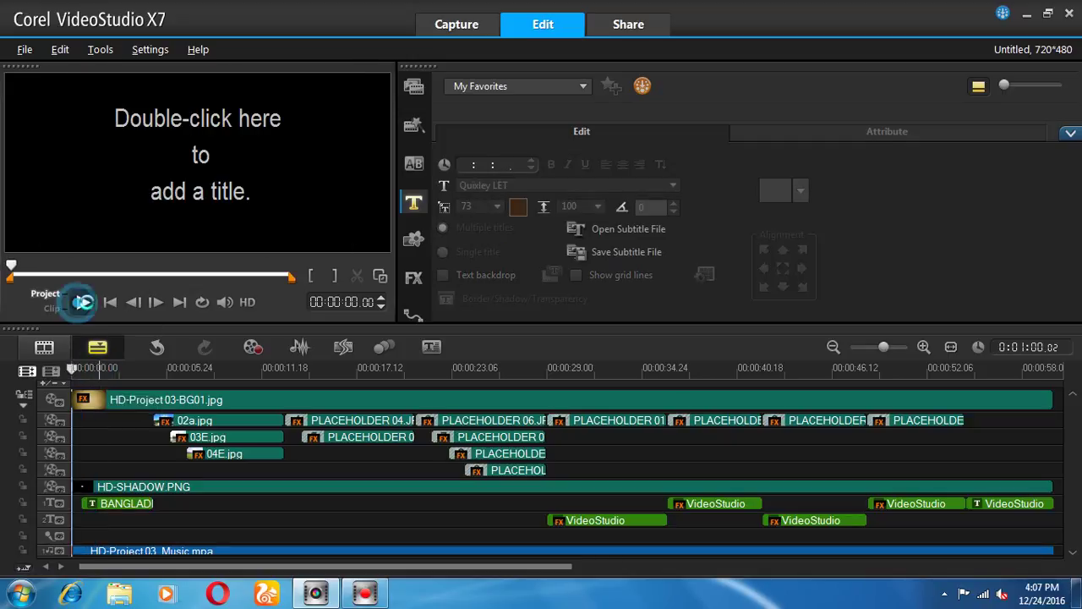
{"action": "left_click", "coordinate": [83, 302]}
{"action": "left_click", "coordinate": [83, 302]}
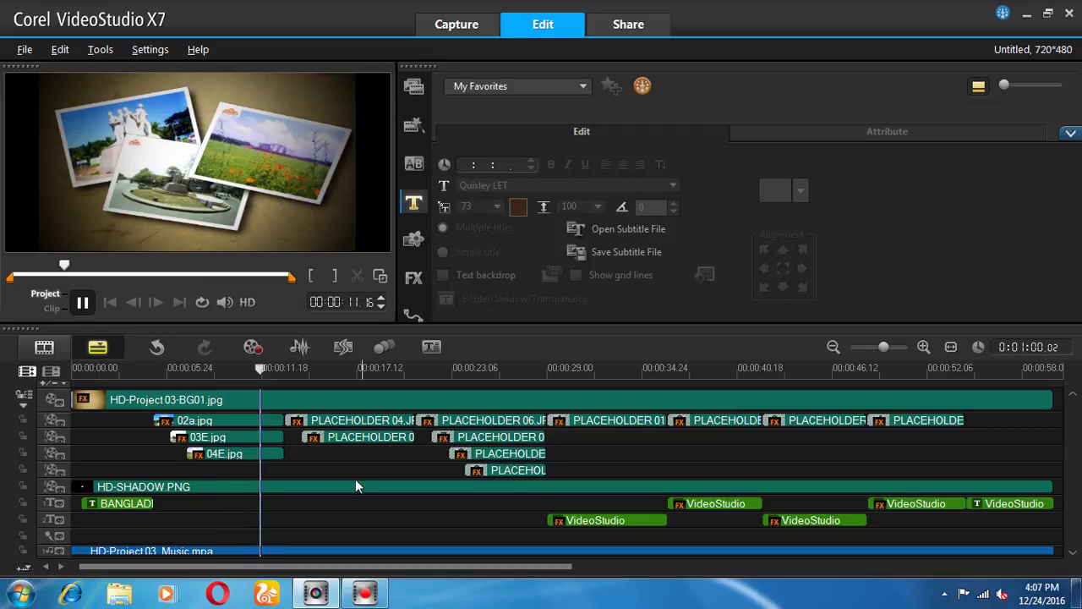
{"action": "left_click", "coordinate": [298, 372]}
{"action": "left_click_drag", "start_coordinate": [298, 373], "coordinate": [323, 382]}
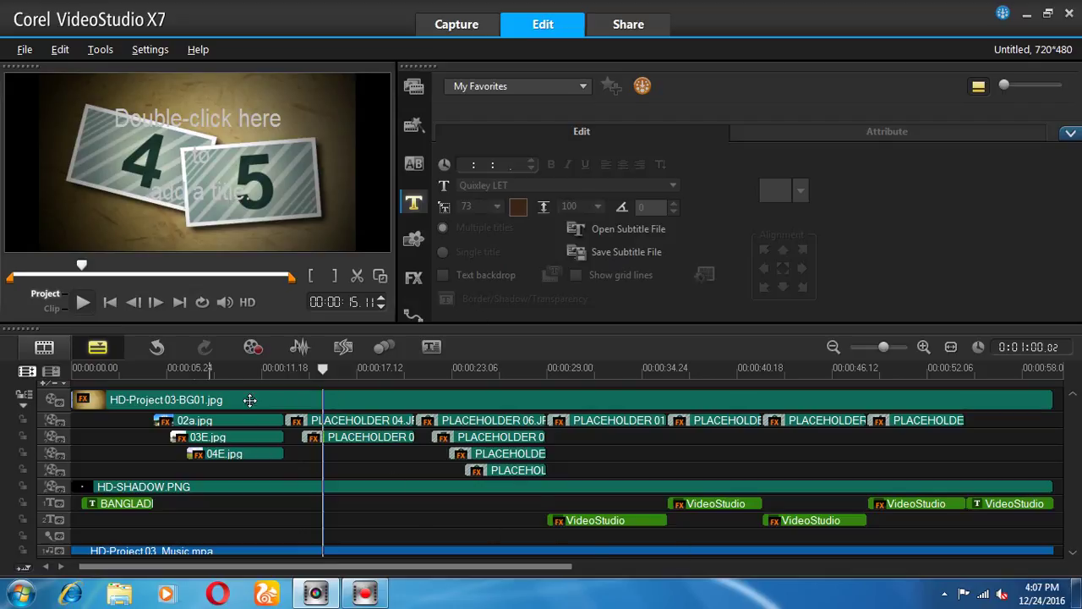
Step: Start a new empty project in place of the current slideshow
{"action": "left_click", "coordinate": [25, 50]}
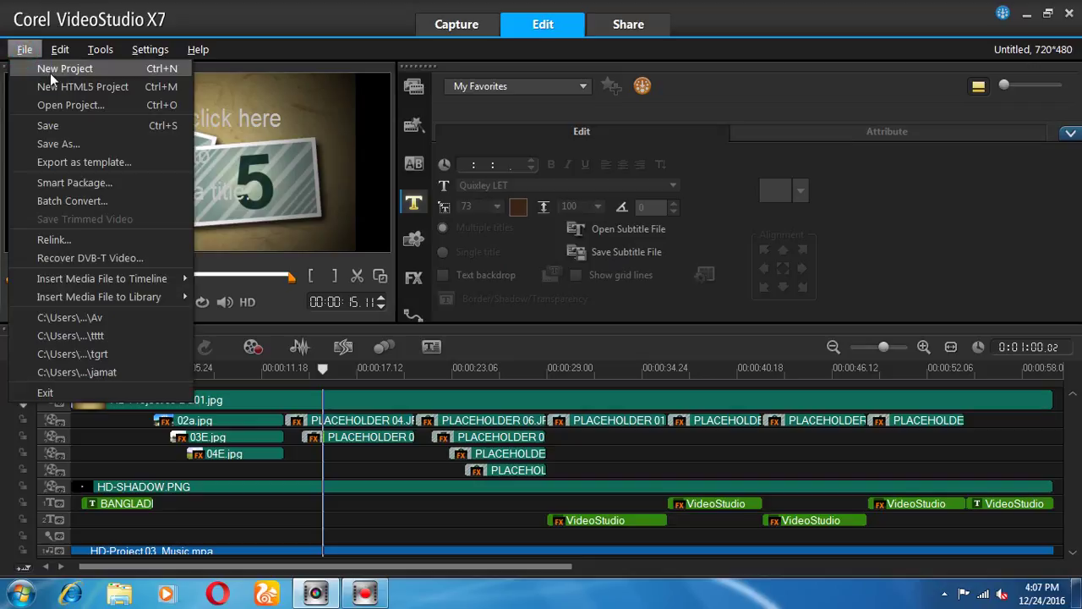
{"action": "left_click", "coordinate": [50, 72]}
{"action": "left_click", "coordinate": [554, 332]}
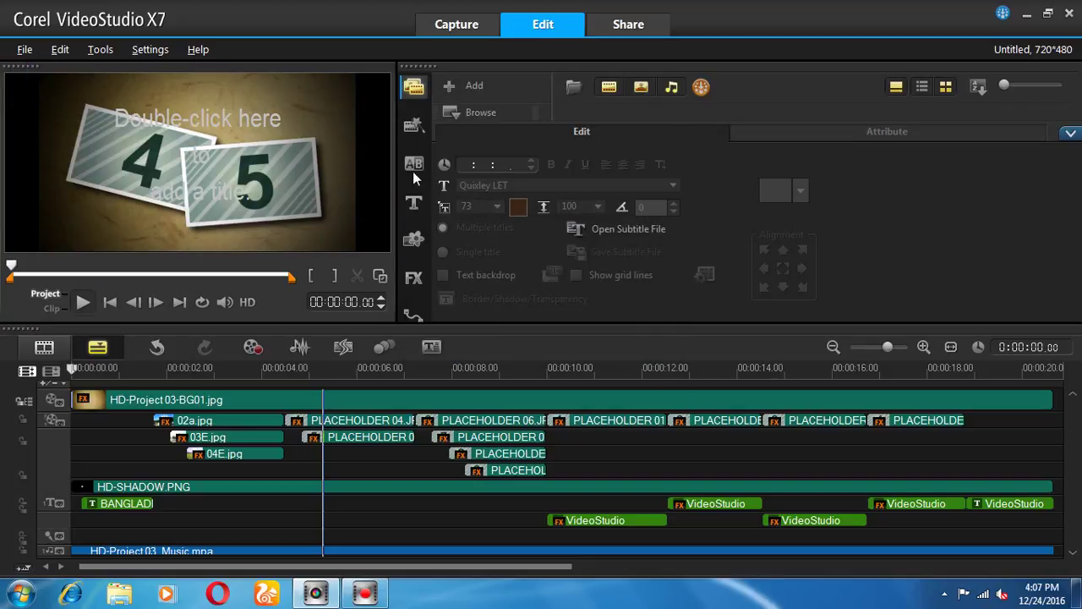
Step: Browse the Ending instant project templates and play a preview of IP-E30
{"action": "left_click", "coordinate": [409, 127]}
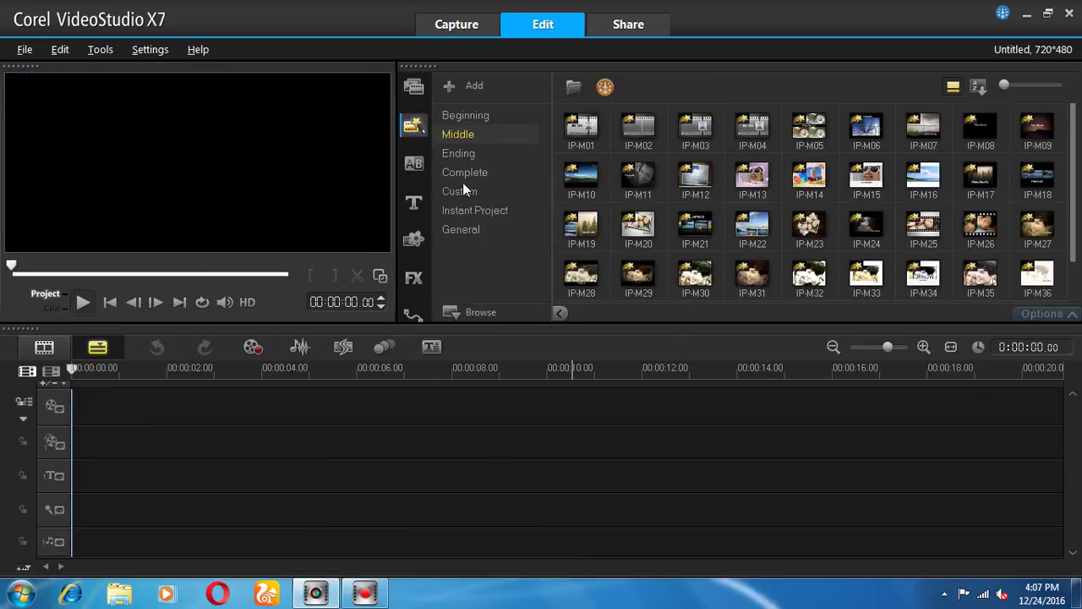
{"action": "left_click", "coordinate": [463, 153]}
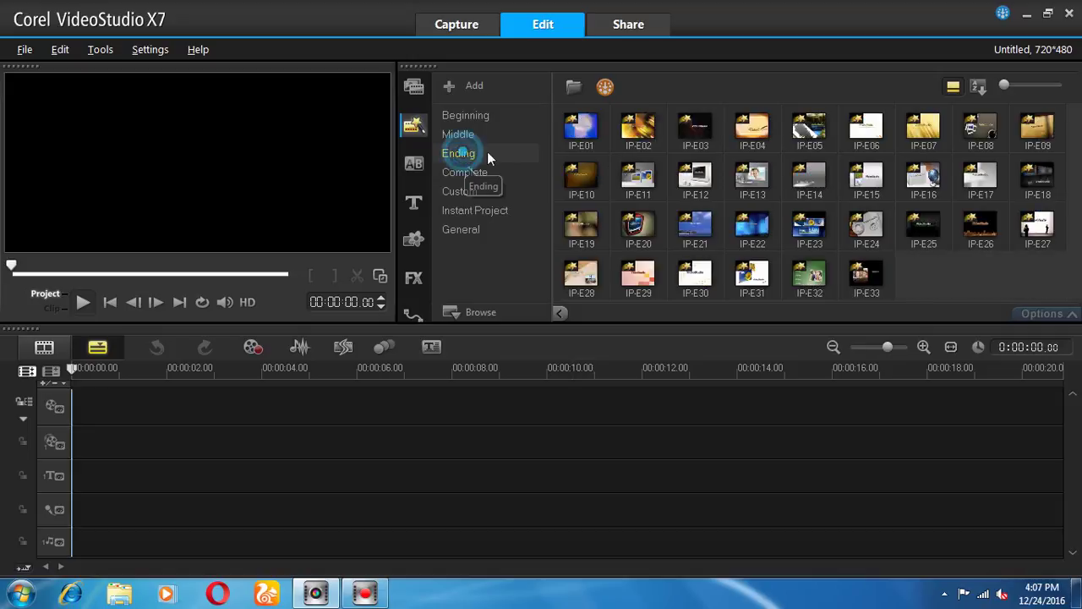
{"action": "left_click", "coordinate": [785, 230]}
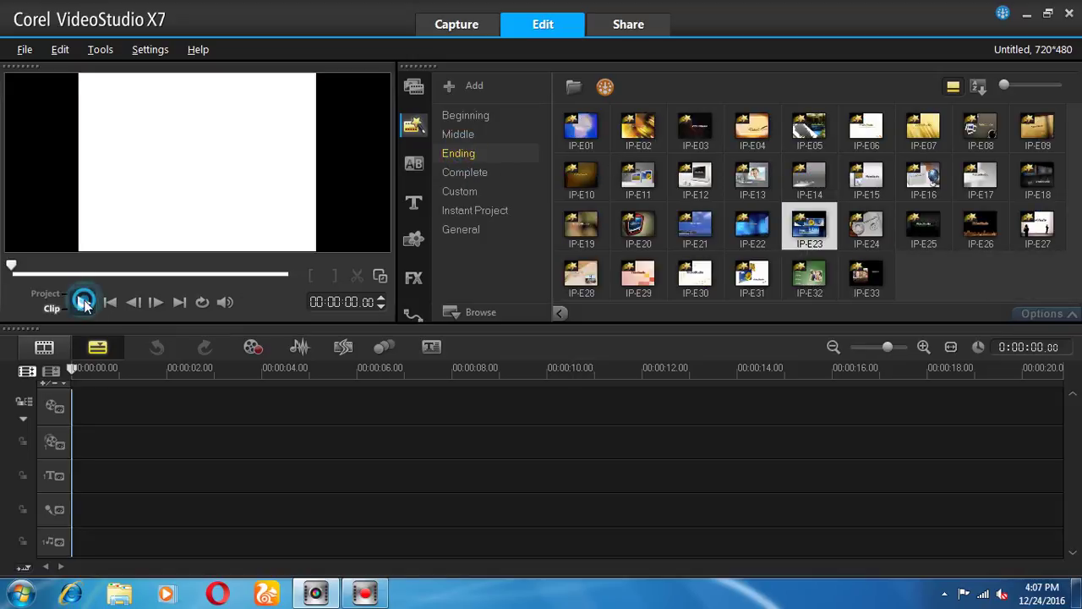
{"action": "left_click", "coordinate": [698, 289]}
{"action": "left_click", "coordinate": [85, 301]}
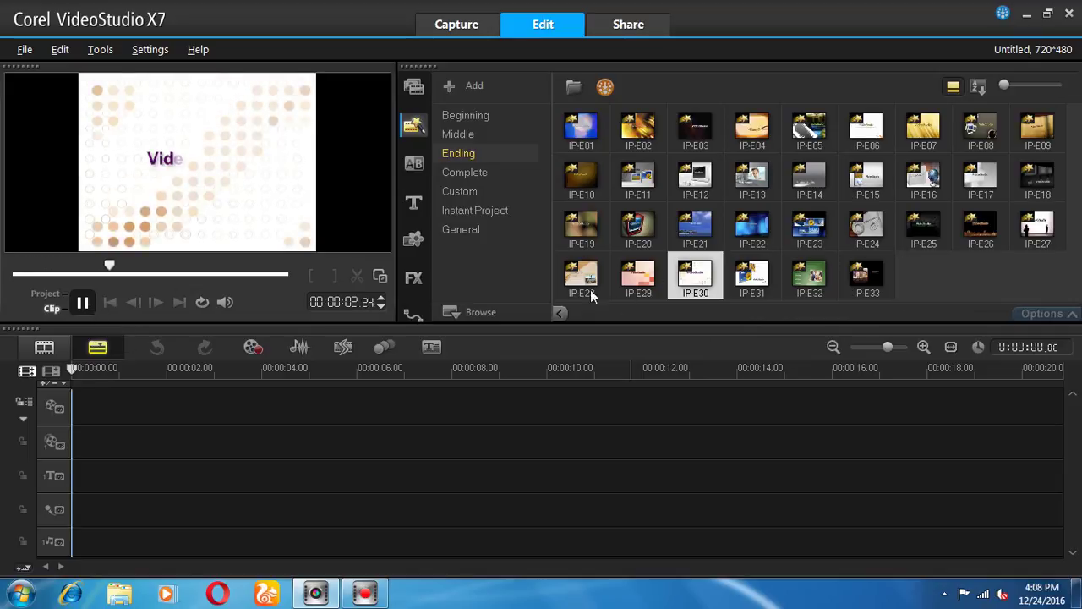
Step: Preview the Complete instant project template IP-C06 and add it to the empty timeline
{"action": "left_click", "coordinate": [466, 174]}
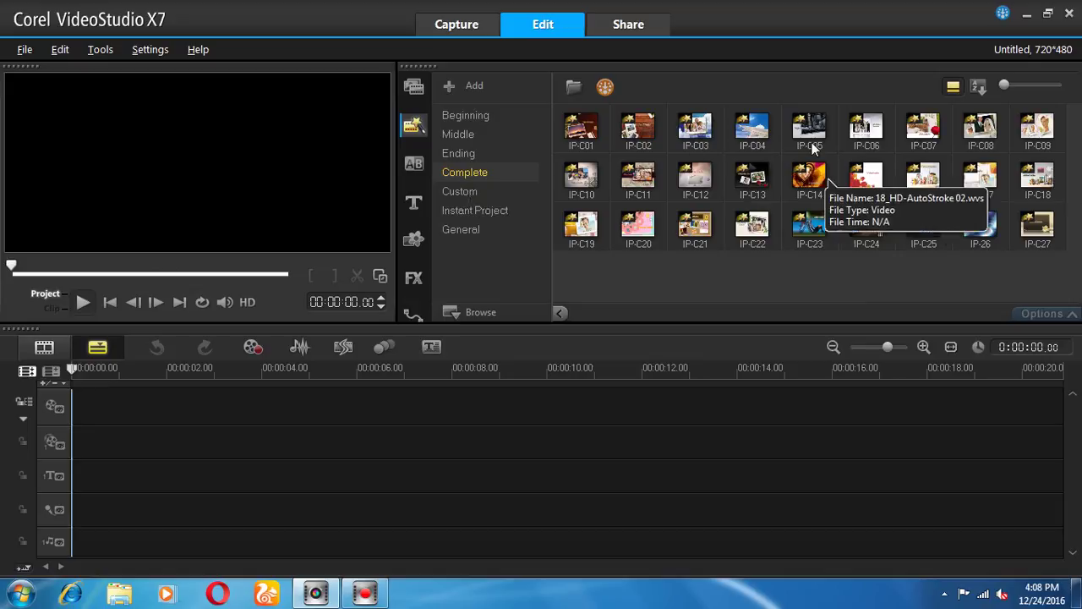
{"action": "left_click", "coordinate": [881, 137]}
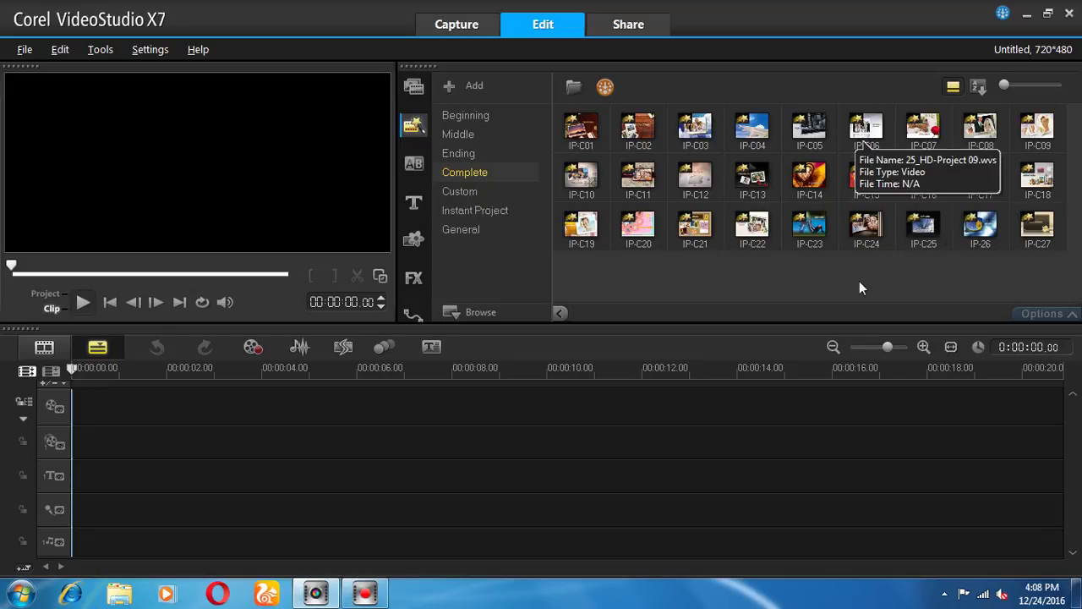
{"action": "left_click", "coordinate": [85, 302]}
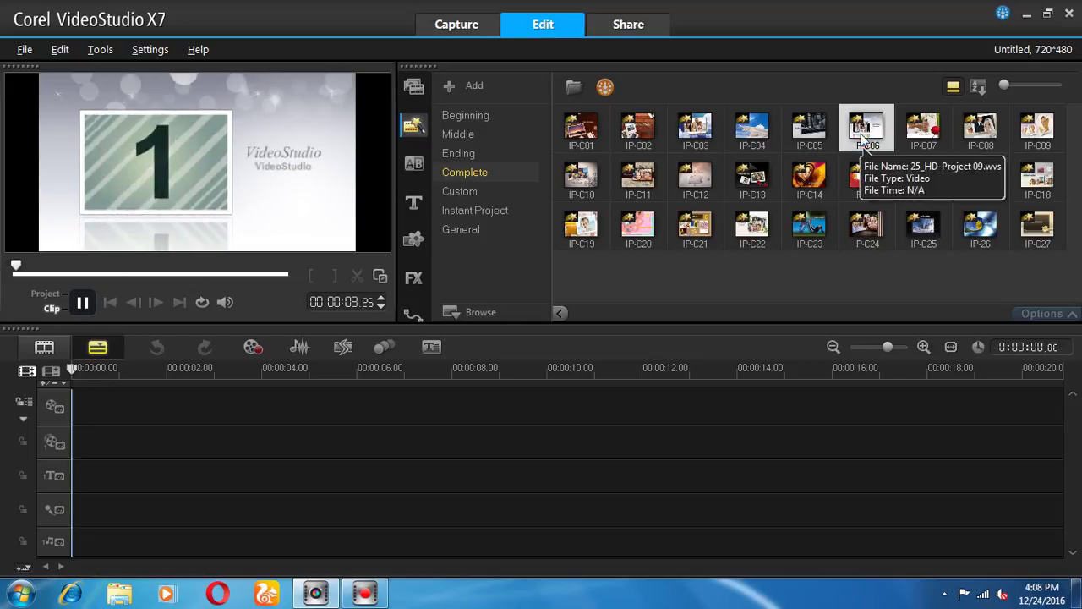
{"action": "left_click_drag", "start_coordinate": [854, 140], "coordinate": [299, 444]}
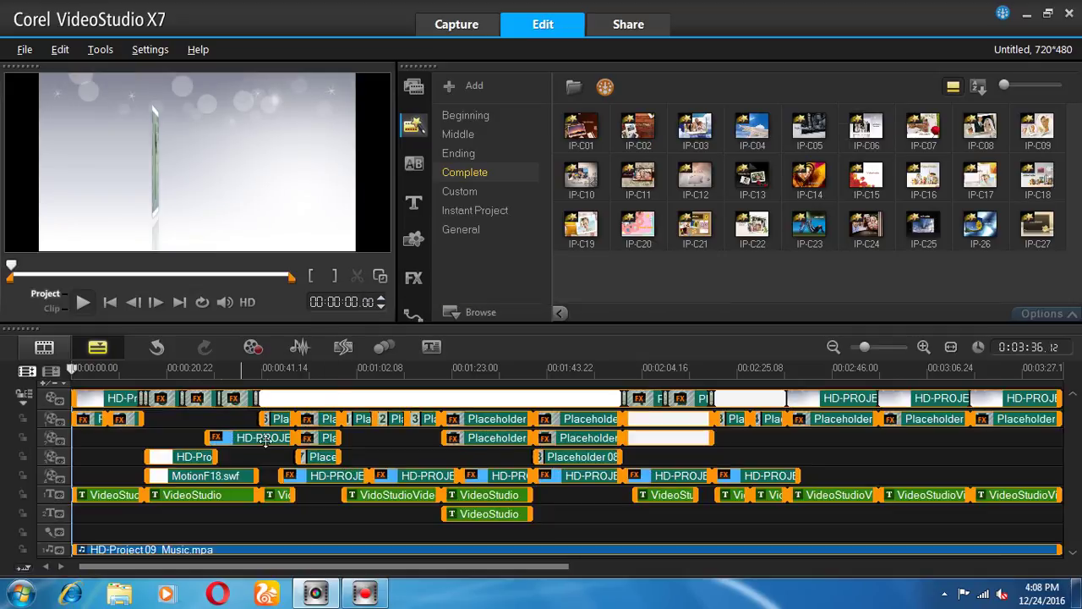
Step: Replace the number 3 placeholder on the video track with photo 1v6lAn5 from the Wallpaper animation folder on drive E
{"action": "left_click", "coordinate": [166, 373]}
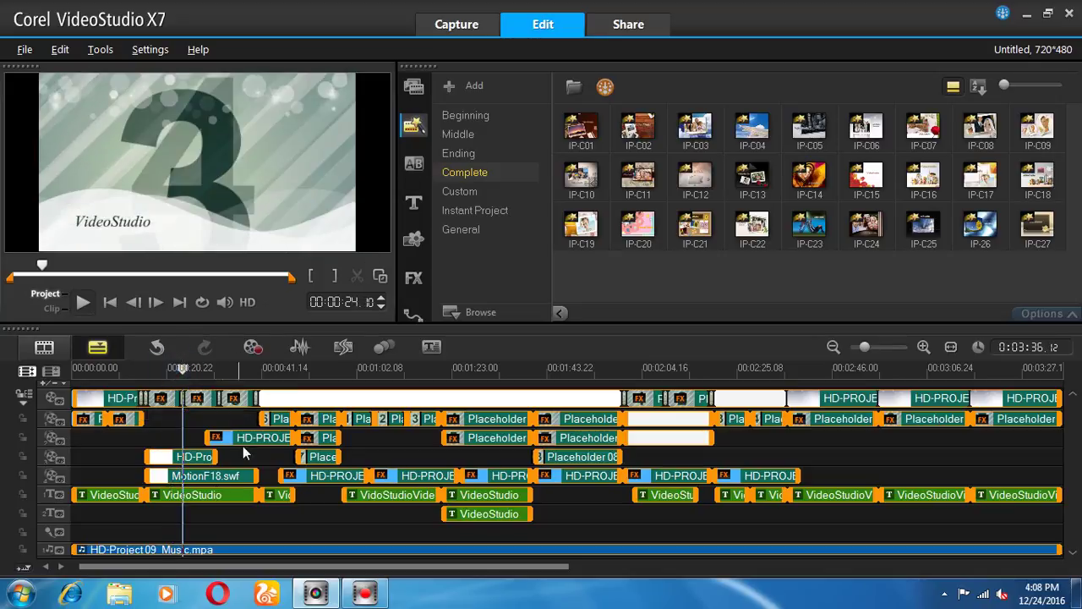
{"action": "left_click", "coordinate": [173, 428]}
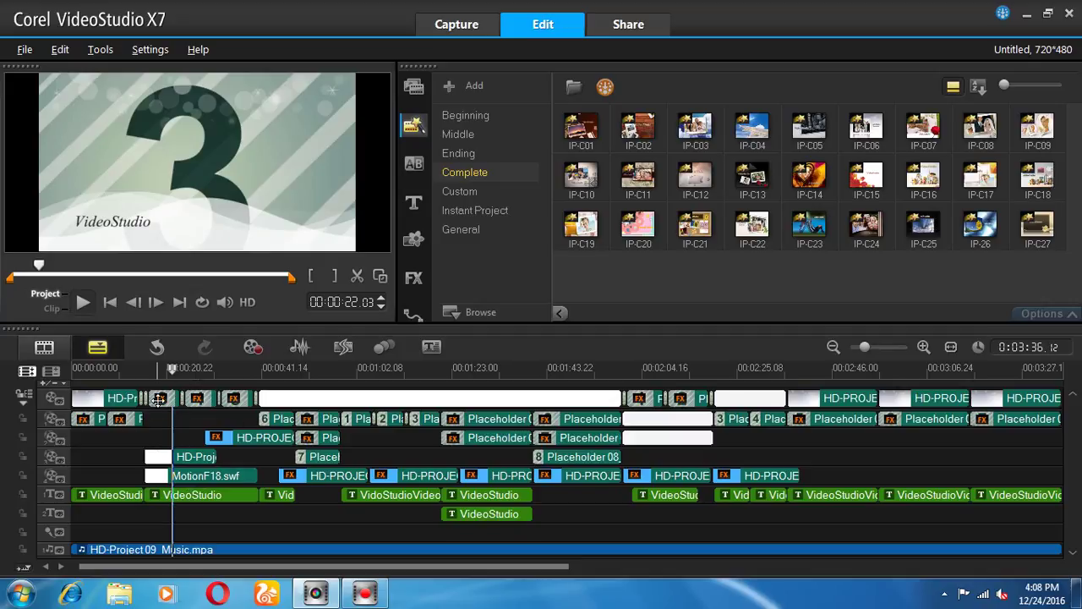
{"action": "left_click", "coordinate": [159, 399]}
{"action": "right_click", "coordinate": [159, 399]}
{"action": "mouse_move", "coordinate": [240, 198]}
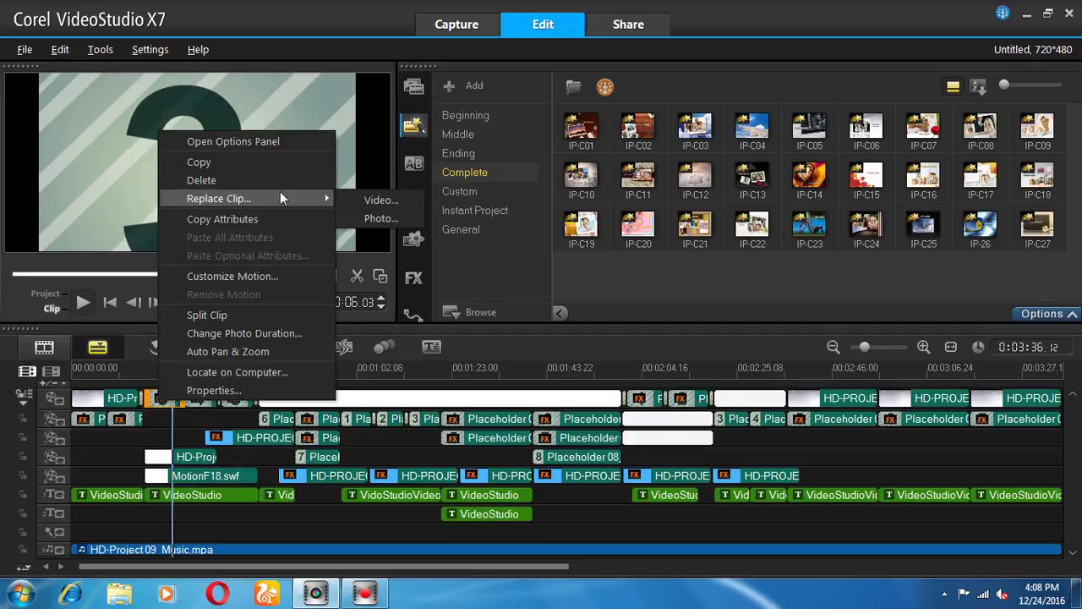
{"action": "left_click", "coordinate": [351, 215]}
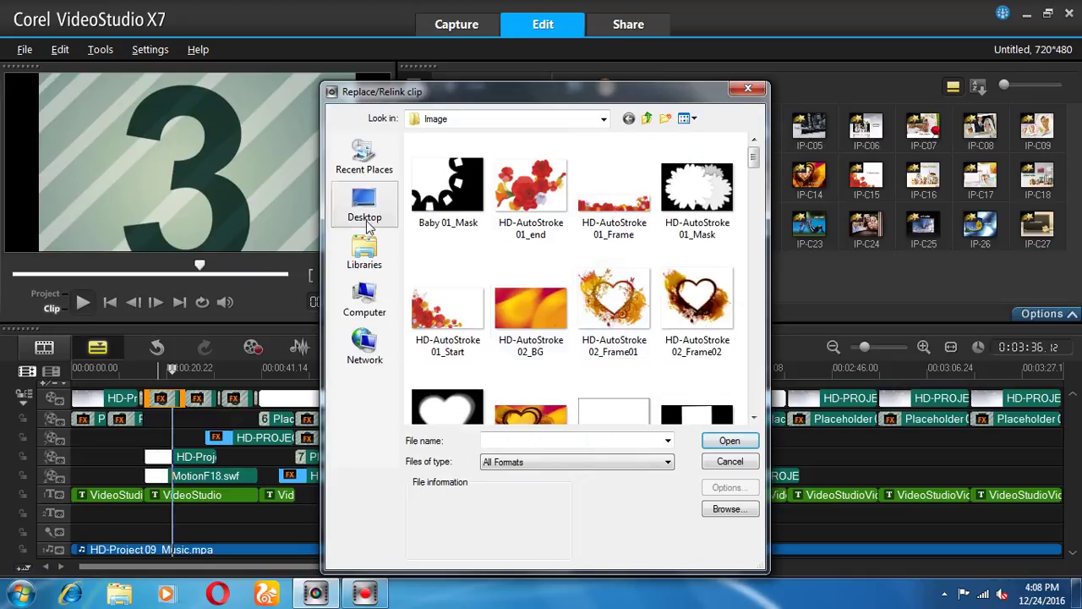
{"action": "left_click", "coordinate": [365, 300]}
{"action": "double_click", "coordinate": [479, 241]}
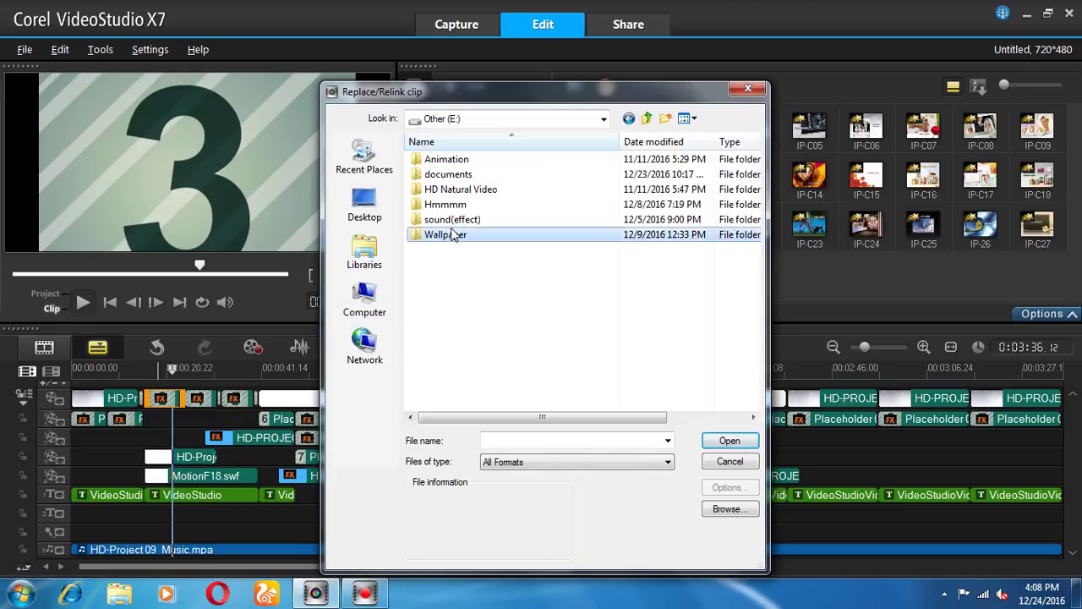
{"action": "double_click", "coordinate": [453, 235]}
{"action": "left_click", "coordinate": [463, 191]}
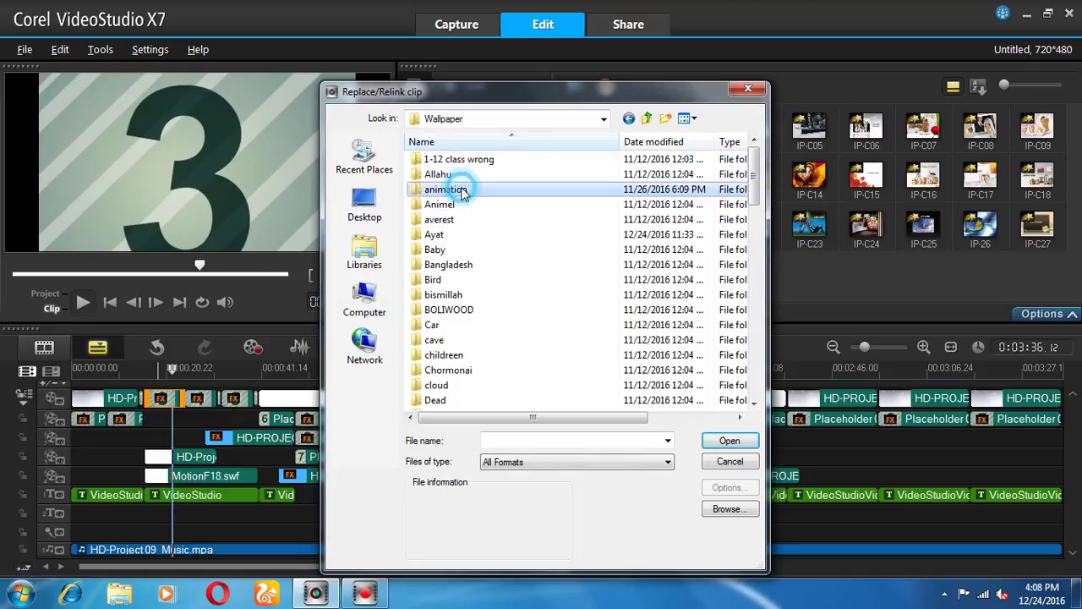
{"action": "double_click", "coordinate": [462, 191]}
{"action": "left_click", "coordinate": [531, 186]}
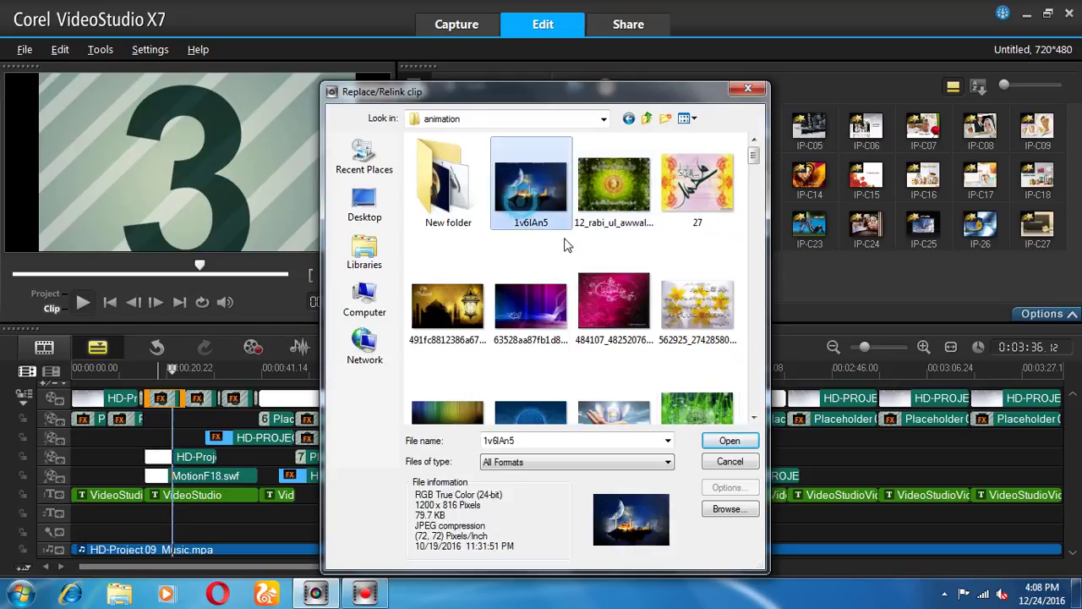
{"action": "left_click", "coordinate": [730, 440]}
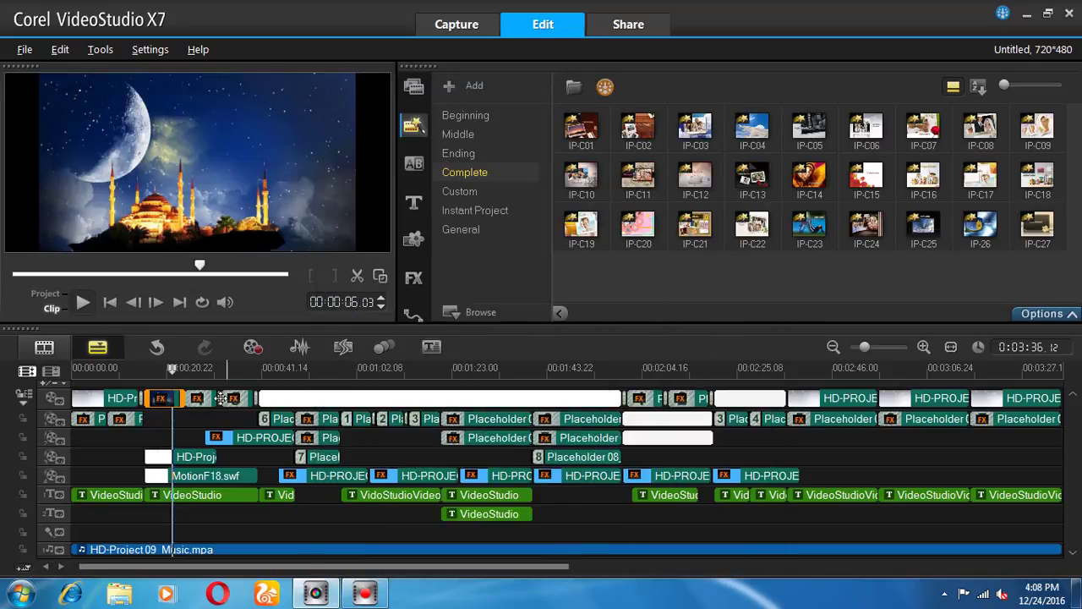
Step: Replace the number 4 placeholder on the video track with photo 06a from the Bangladesh wallpaper folder
{"action": "left_click", "coordinate": [203, 398]}
{"action": "right_click", "coordinate": [208, 394]}
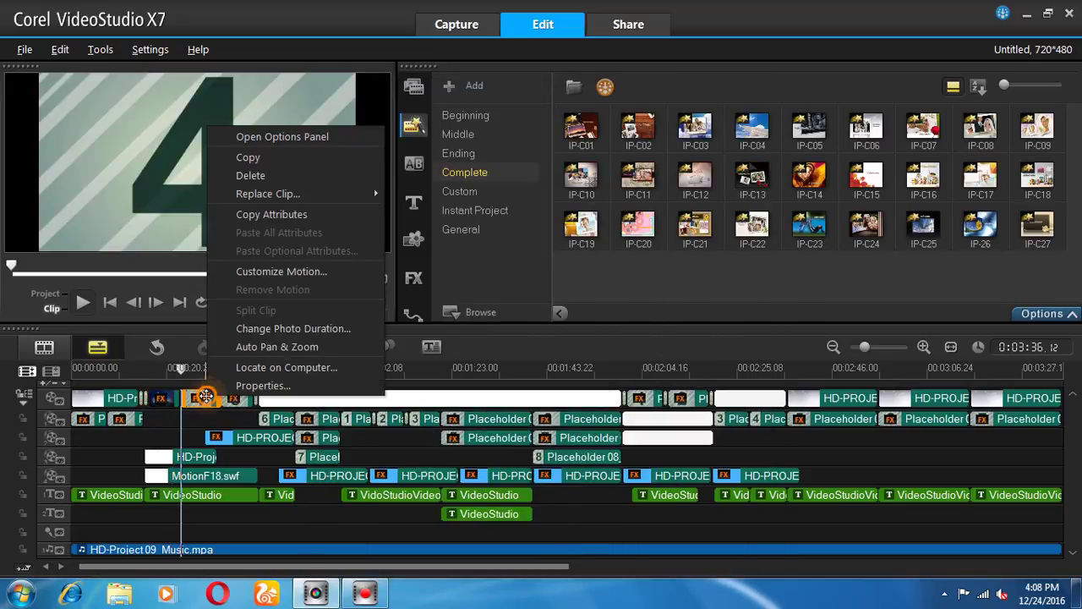
{"action": "left_click", "coordinate": [289, 191]}
{"action": "left_click", "coordinate": [447, 213]}
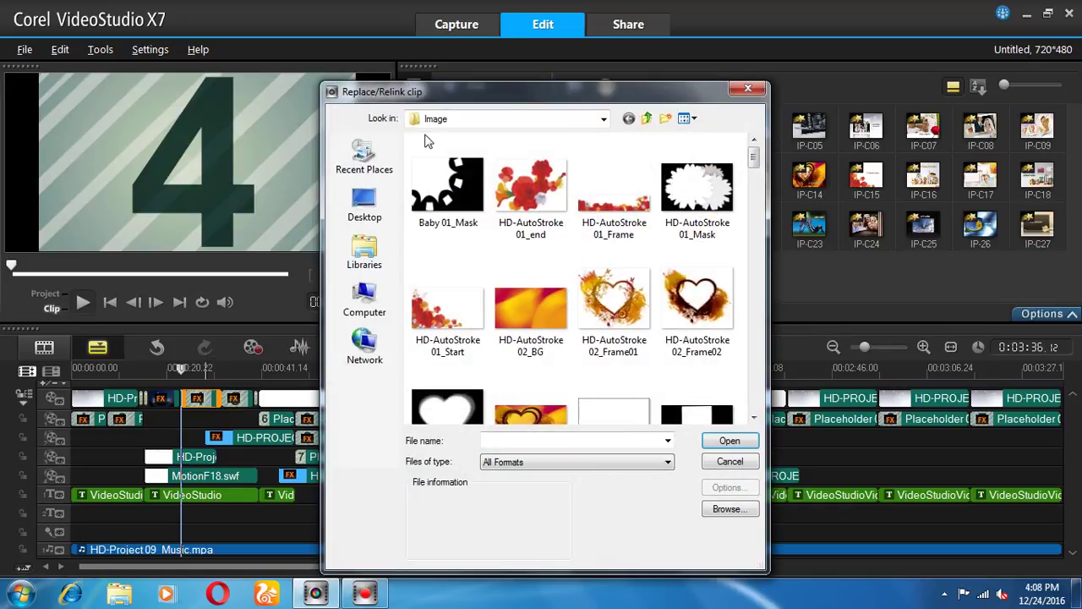
{"action": "left_click", "coordinate": [372, 296]}
{"action": "double_click", "coordinate": [476, 258]}
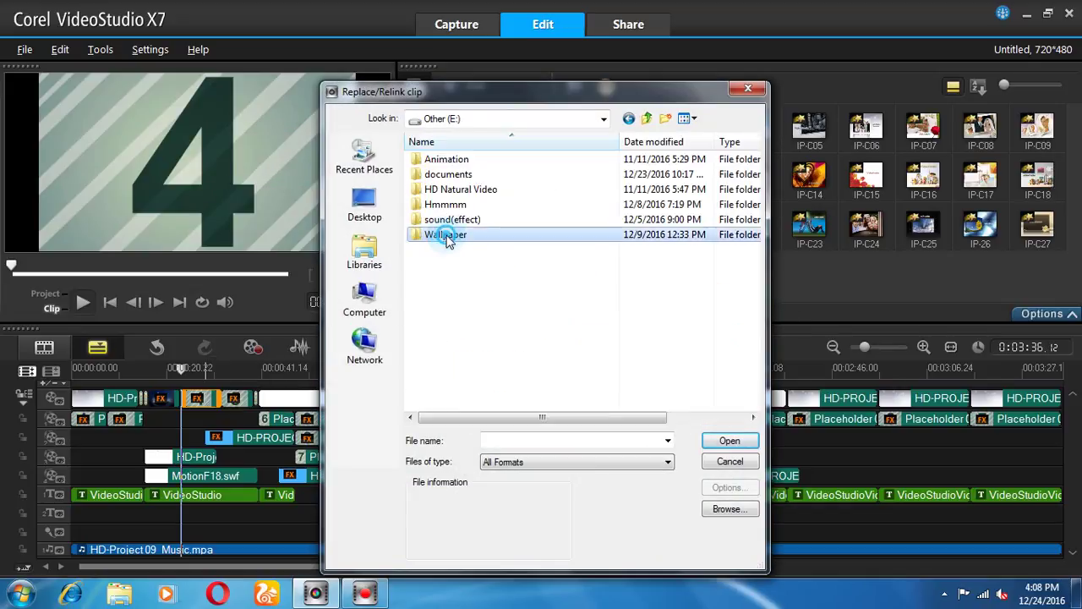
{"action": "double_click", "coordinate": [479, 235]}
{"action": "double_click", "coordinate": [450, 265]}
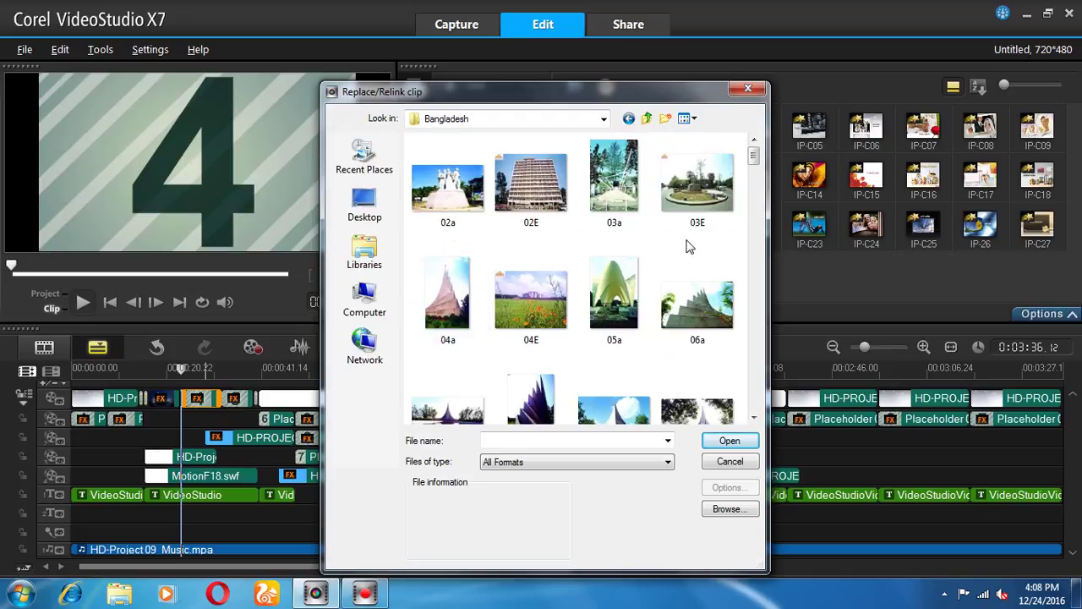
{"action": "left_click", "coordinate": [697, 304]}
{"action": "left_click", "coordinate": [739, 441]}
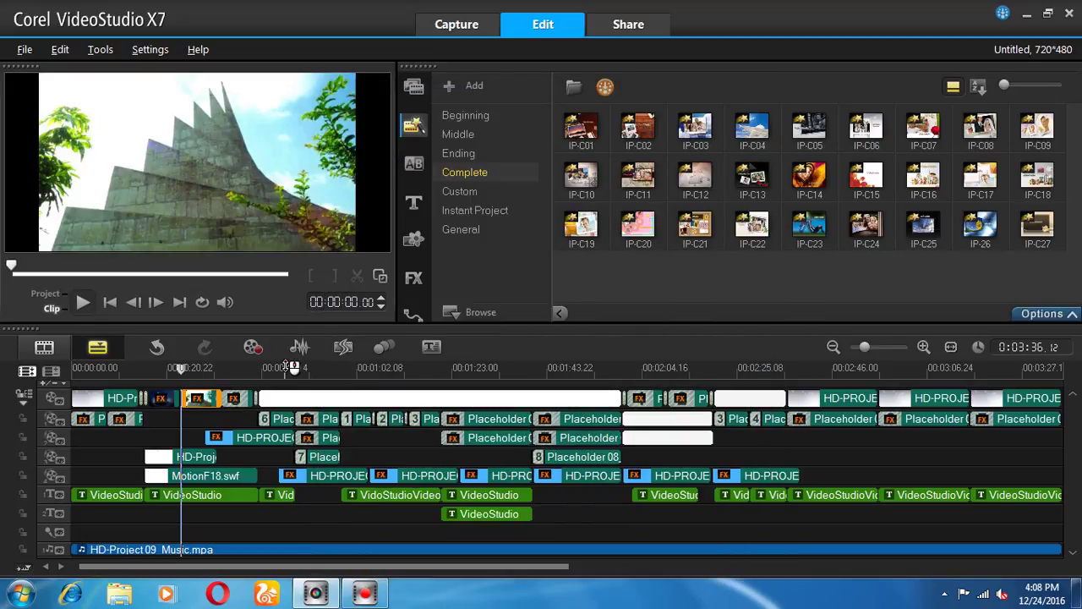
Step: Play the project from just before the two replaced photos to check how they appear
{"action": "left_click_drag", "start_coordinate": [180, 369], "coordinate": [118, 373]}
{"action": "key", "text": "space"}
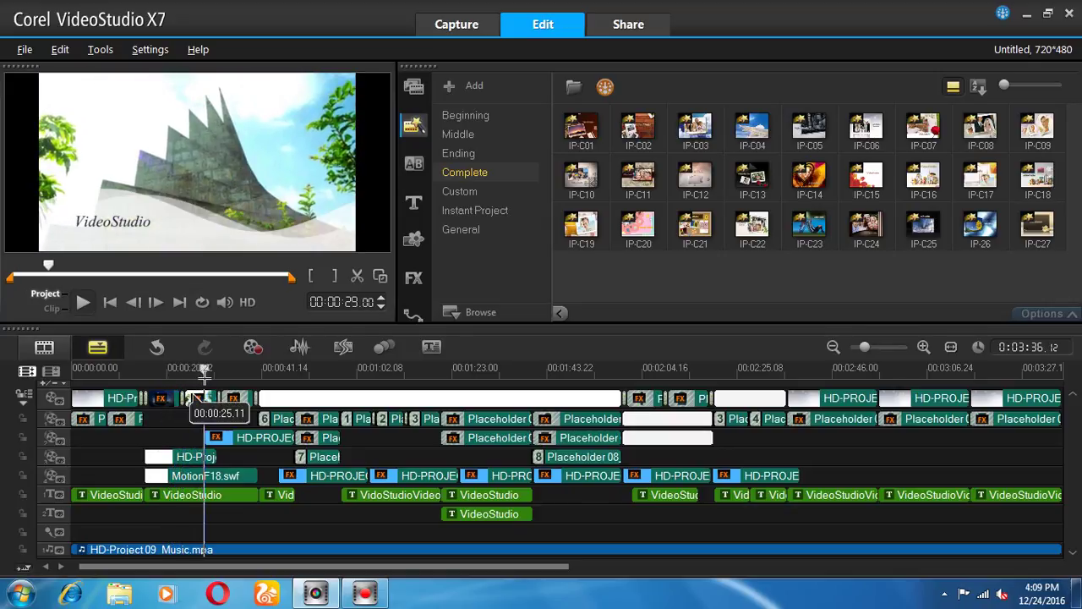
Step: Look through the templates in the General, Instant Project, Custom, Complete, Ending, Middle and Beginning categories
{"action": "left_click", "coordinate": [470, 230]}
{"action": "left_click", "coordinate": [480, 211]}
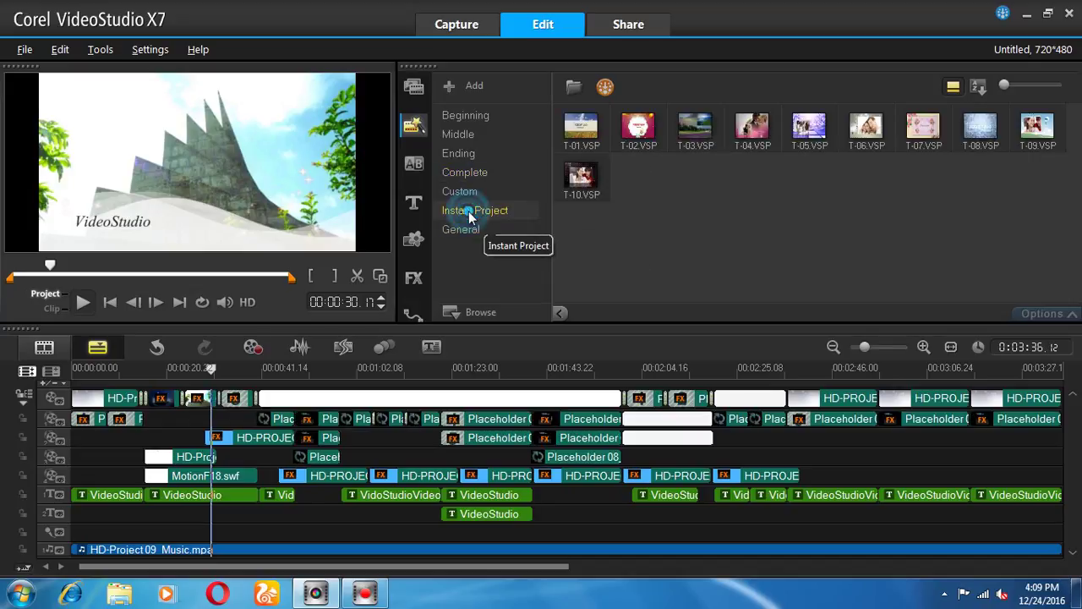
{"action": "left_click", "coordinate": [462, 191]}
{"action": "left_click", "coordinate": [464, 171]}
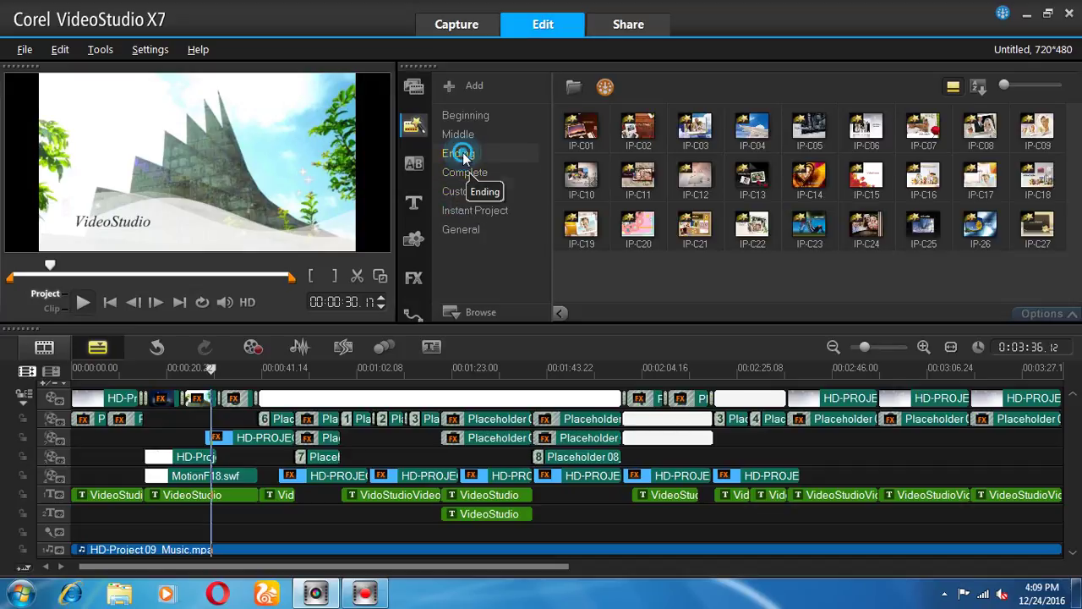
{"action": "left_click", "coordinate": [463, 153]}
{"action": "left_click", "coordinate": [461, 135]}
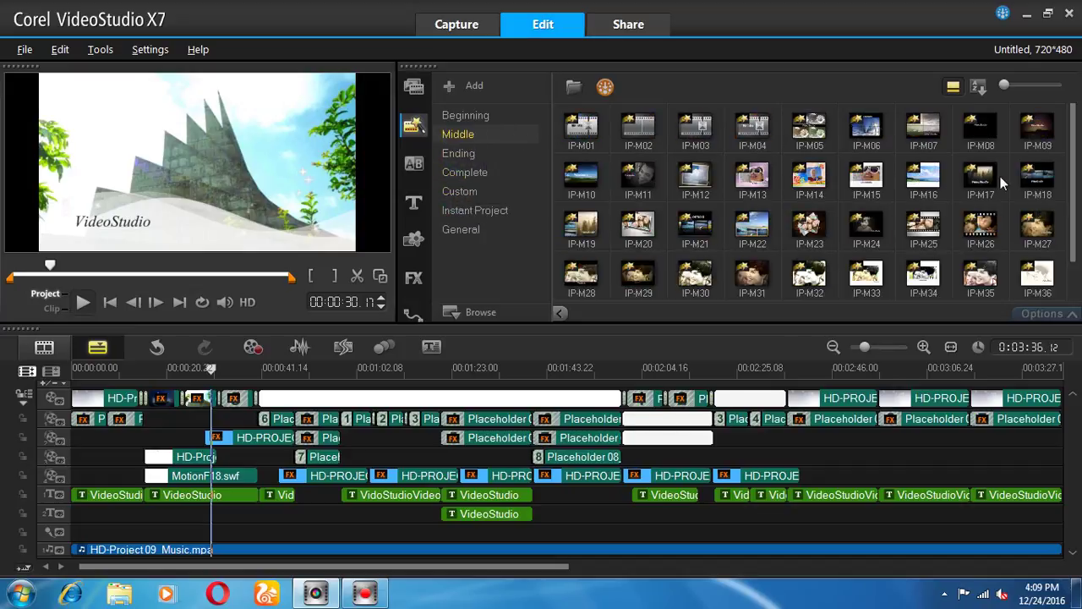
{"action": "scroll", "coordinate": [1067, 144], "scroll_direction": "down", "scroll_amount": 2}
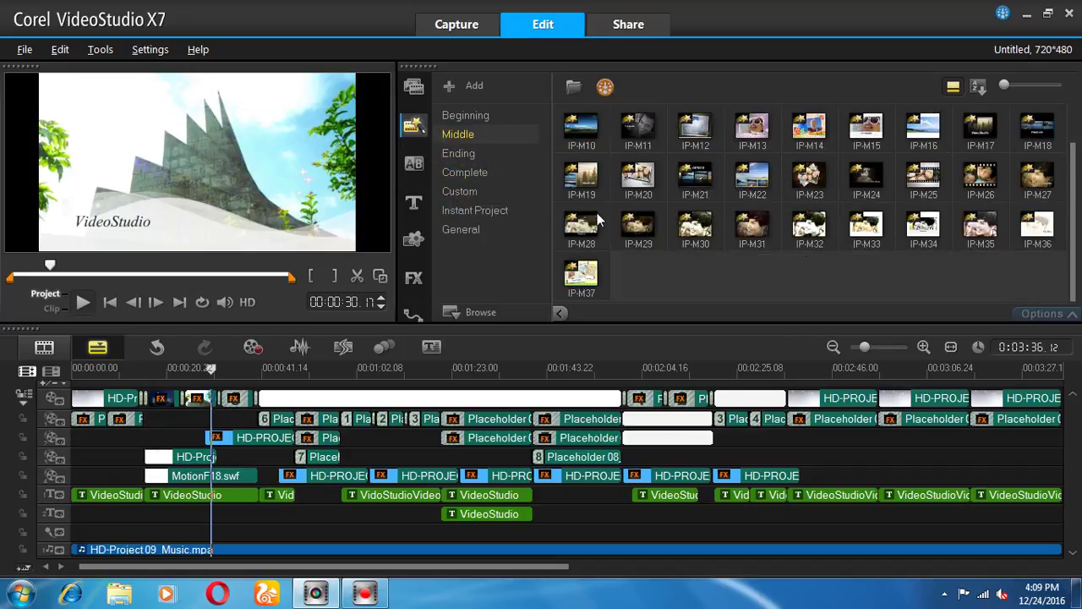
{"action": "left_click", "coordinate": [468, 115]}
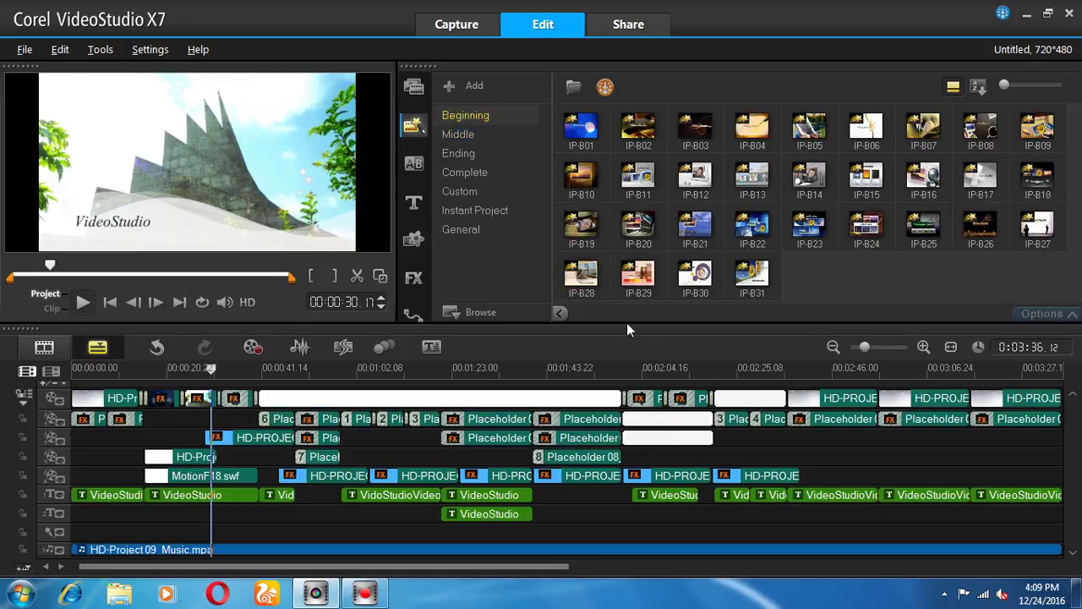